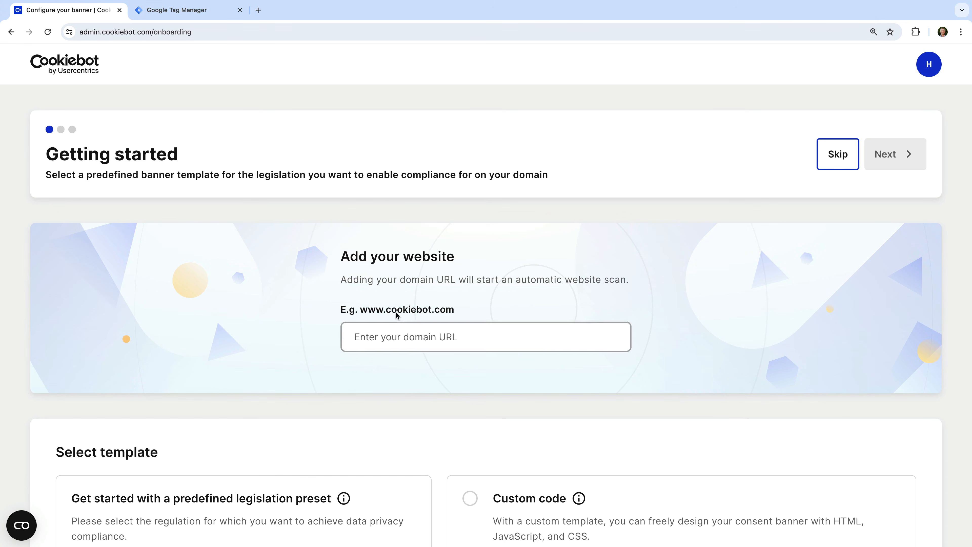
click(402, 332)
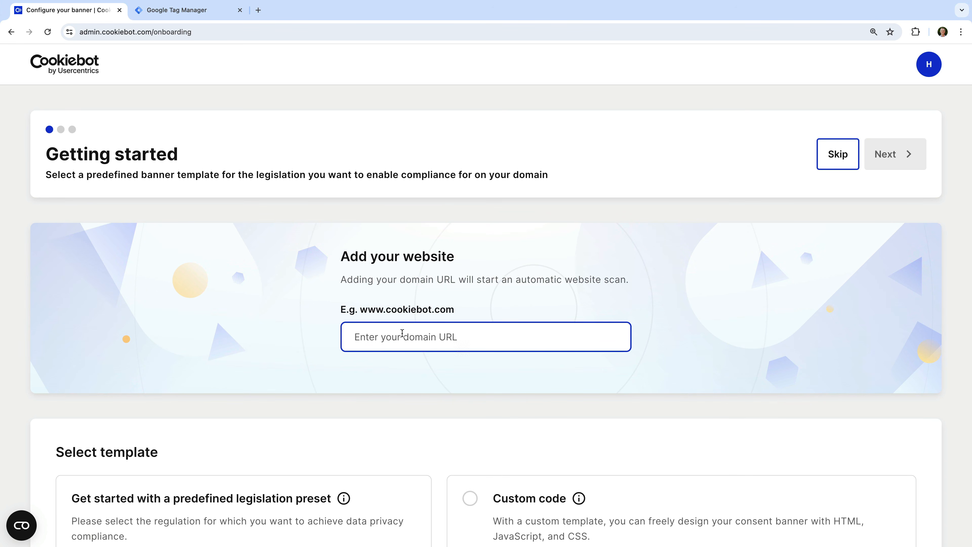
text(www.lovesdata-test.com)
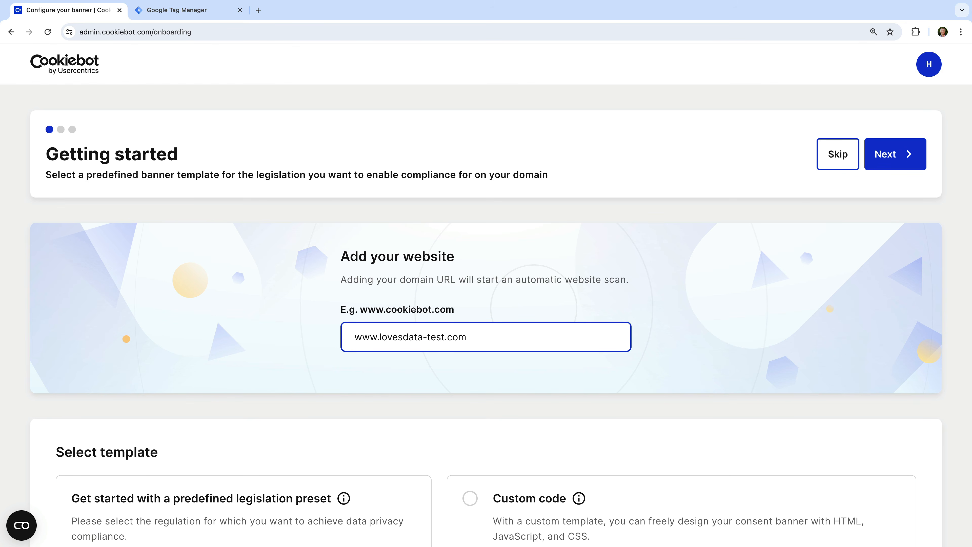
click(469, 366)
Choose the GDPR legislation preset as the banner template and continue to the banner configuration
scroll(469, 367, down, 6)
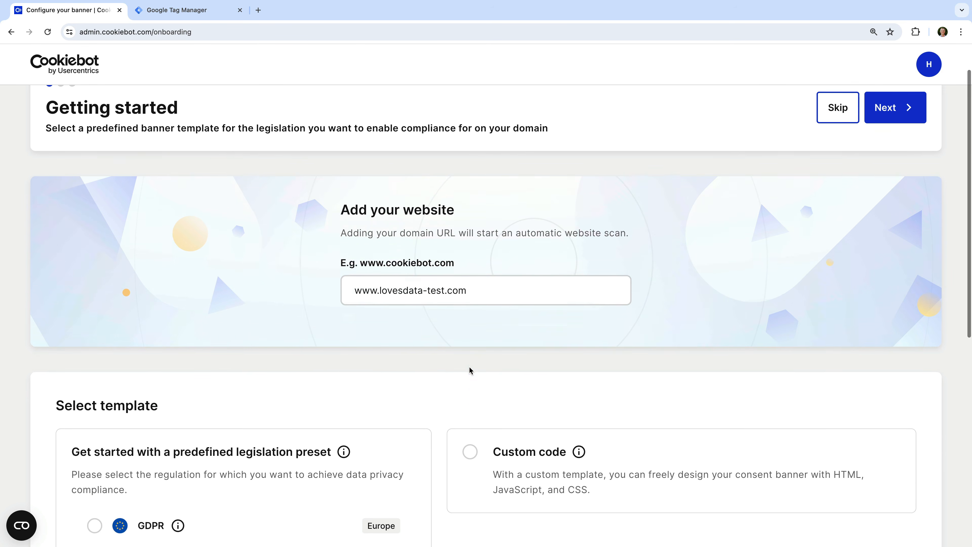
scroll(471, 370, down, 2)
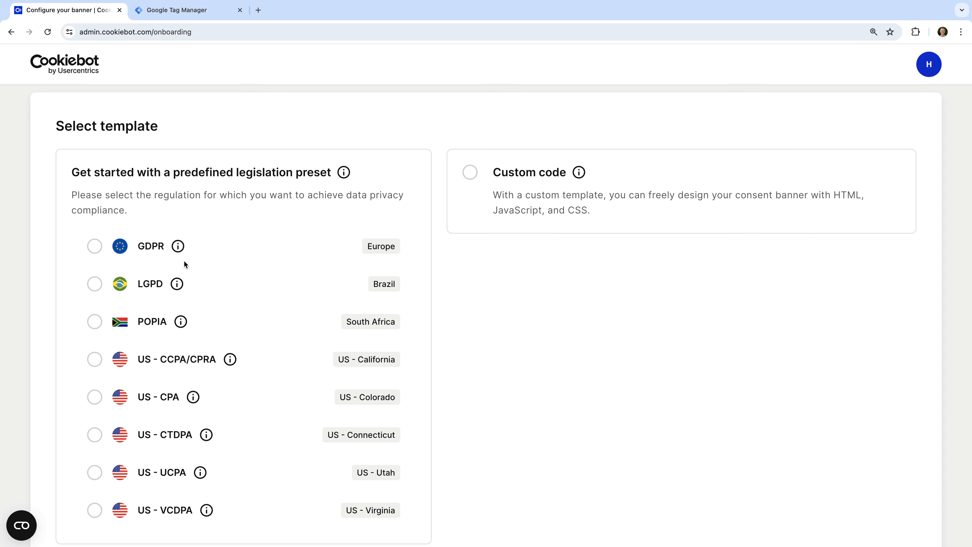
click(146, 250)
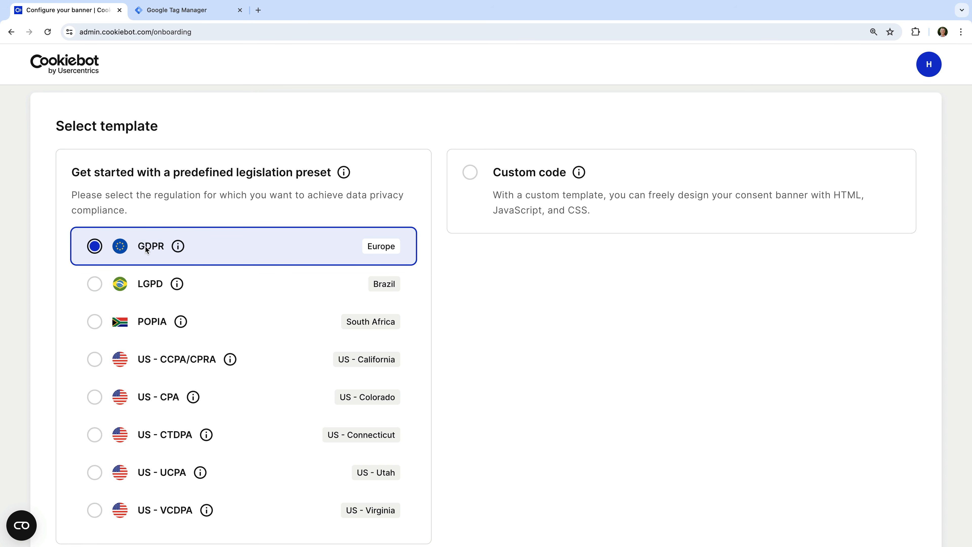
scroll(279, 197, up, 2)
scroll(279, 197, up, 7)
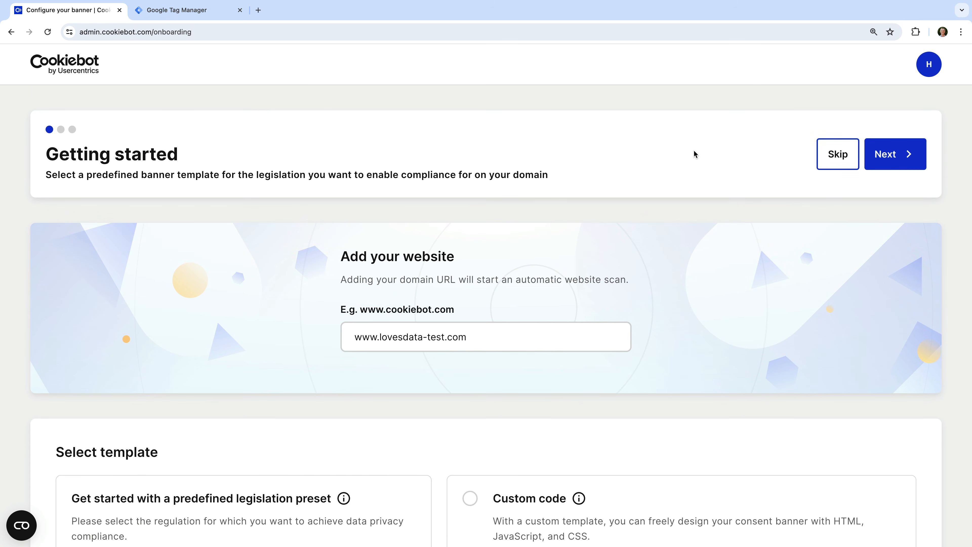
click(882, 155)
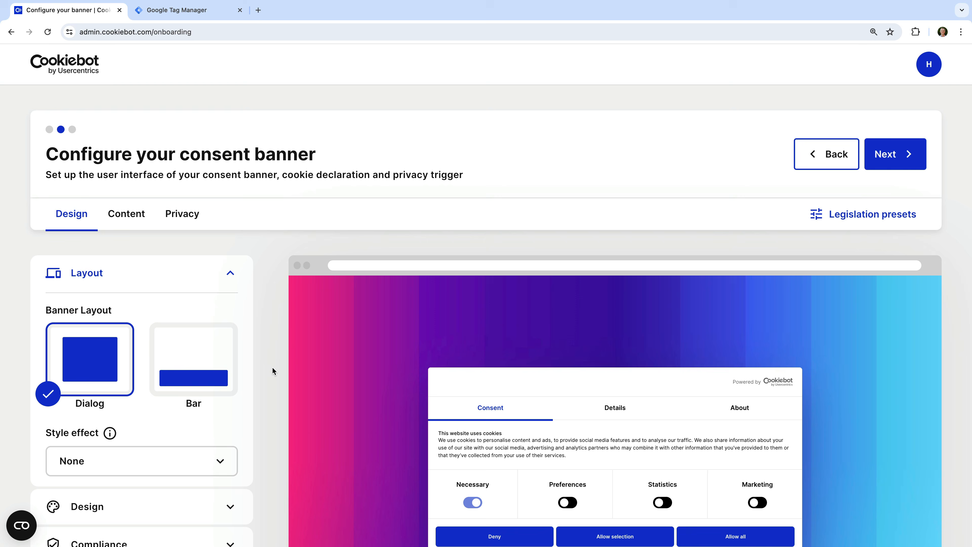
Preview the Bar banner layout against the Dialog layout, ending on Dialog
scroll(272, 367, down, 4)
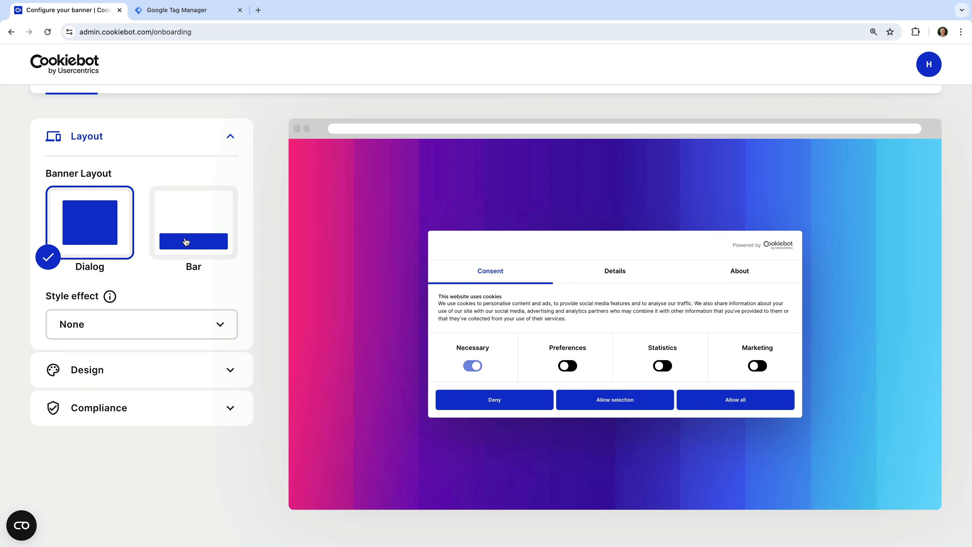
click(186, 241)
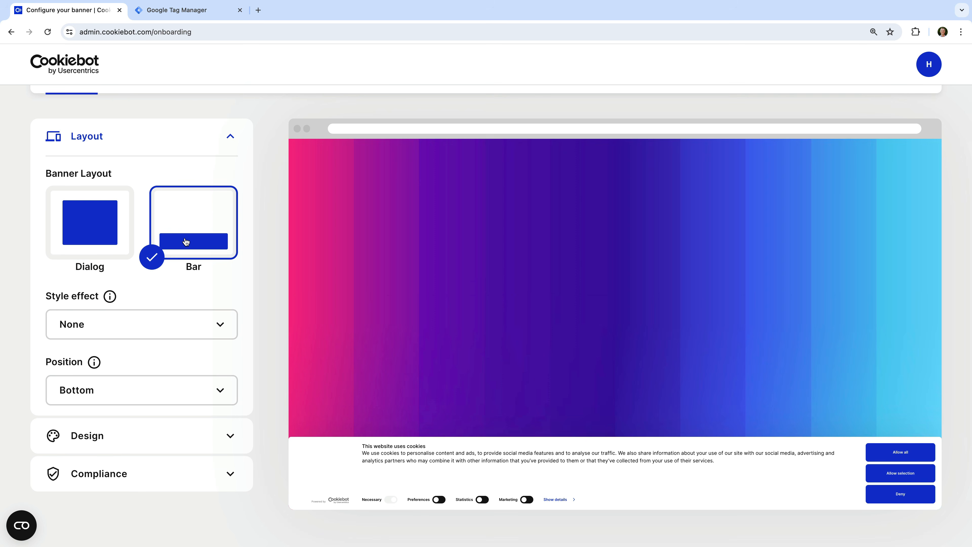
click(114, 233)
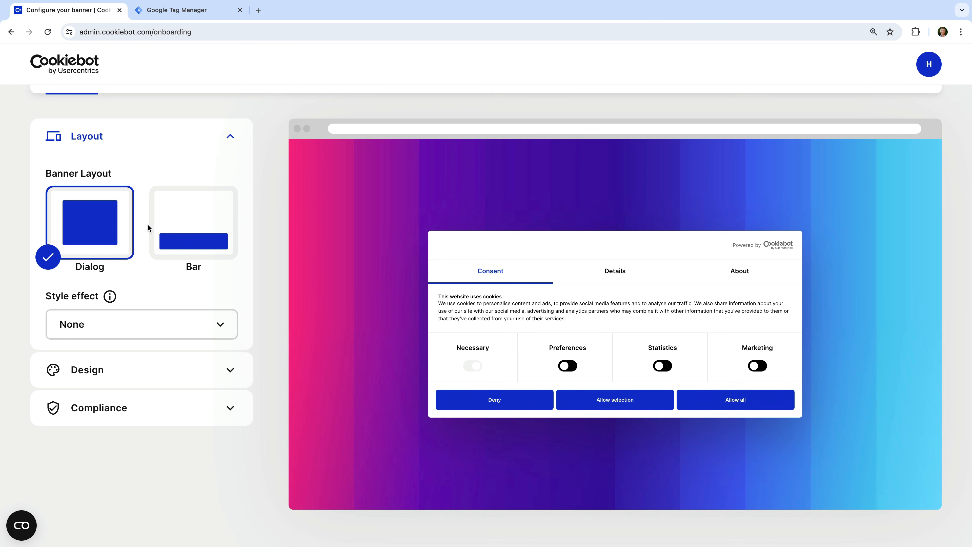
click(200, 229)
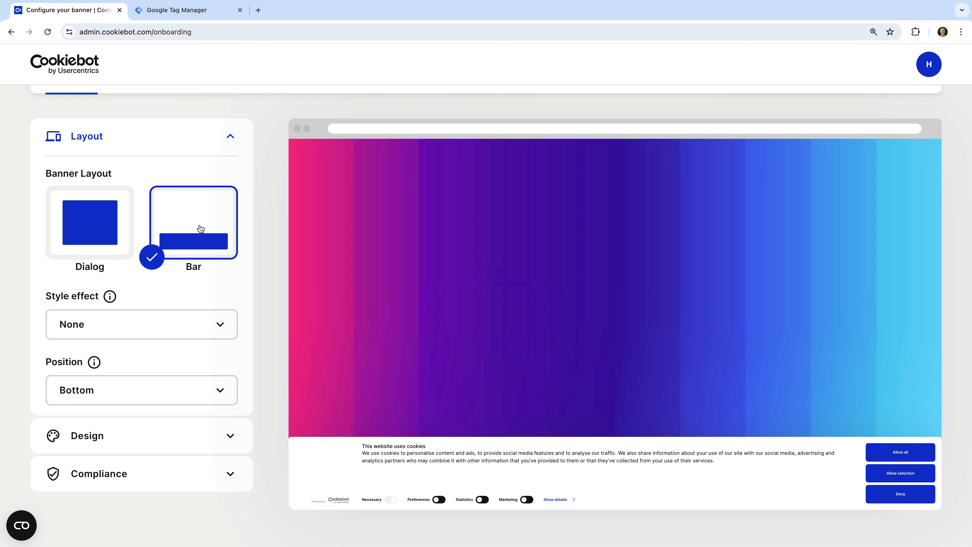
click(96, 226)
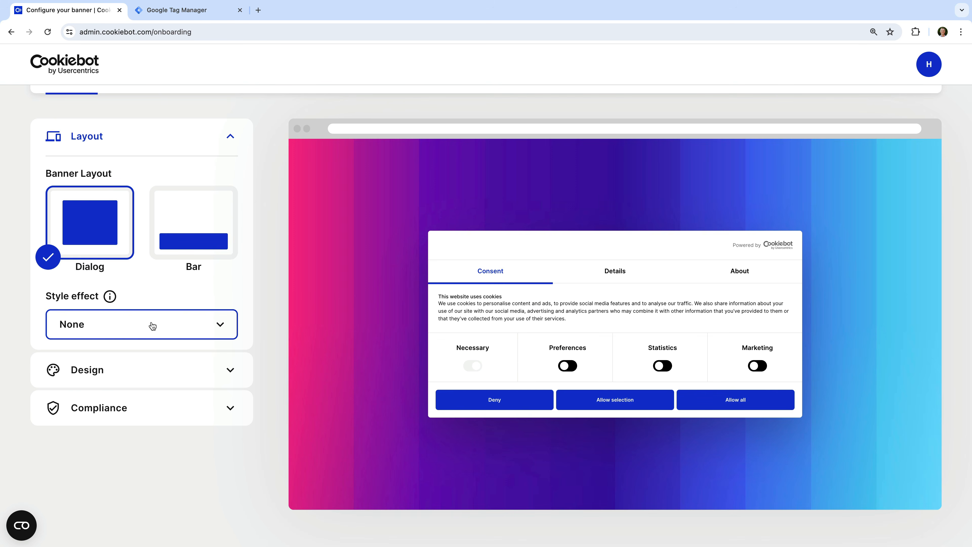
Preview the Dark and Custom themes in the banner's design settings and return to the Light theme
click(176, 369)
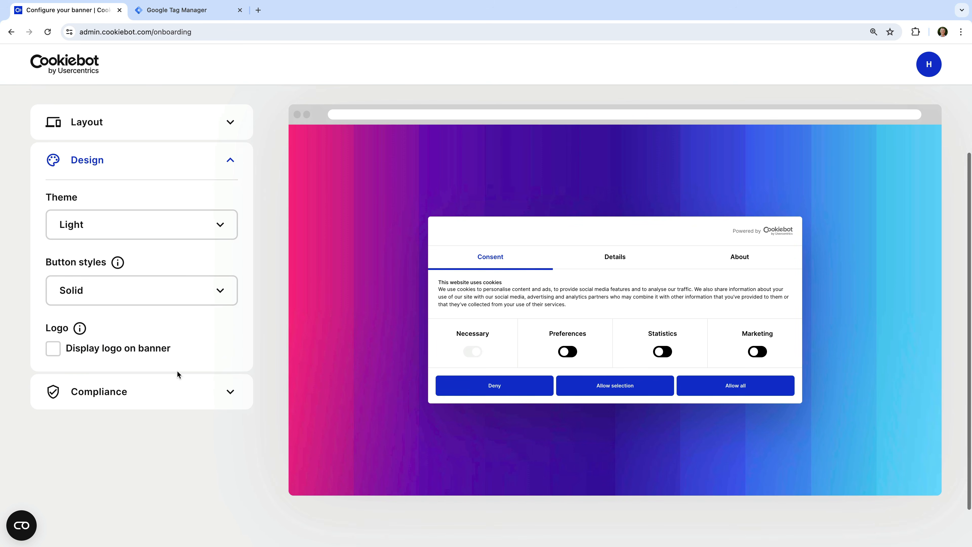
click(194, 233)
click(106, 299)
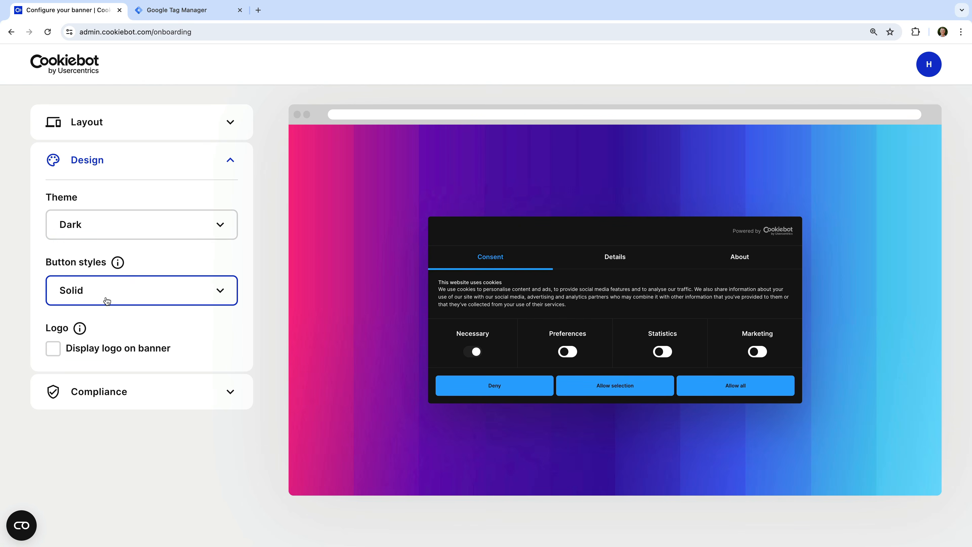
click(163, 230)
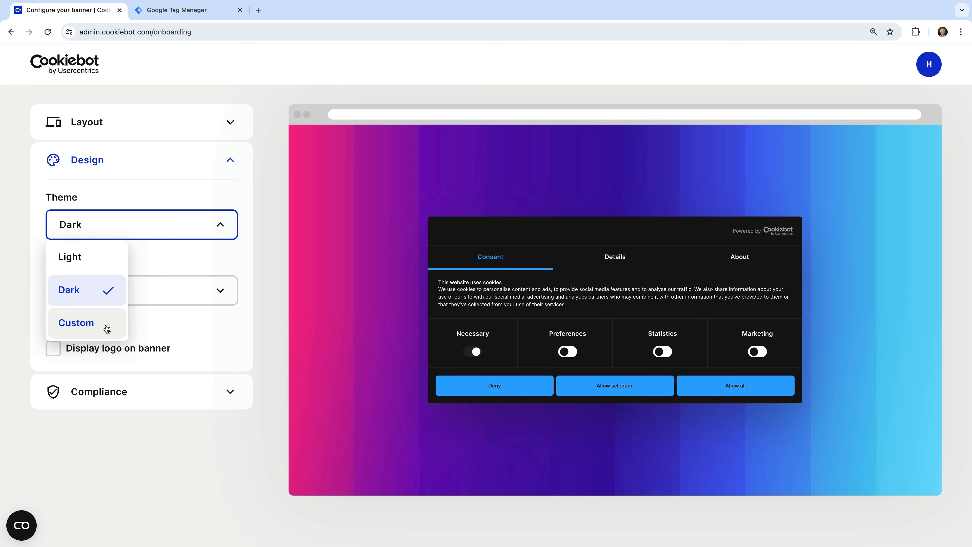
click(107, 329)
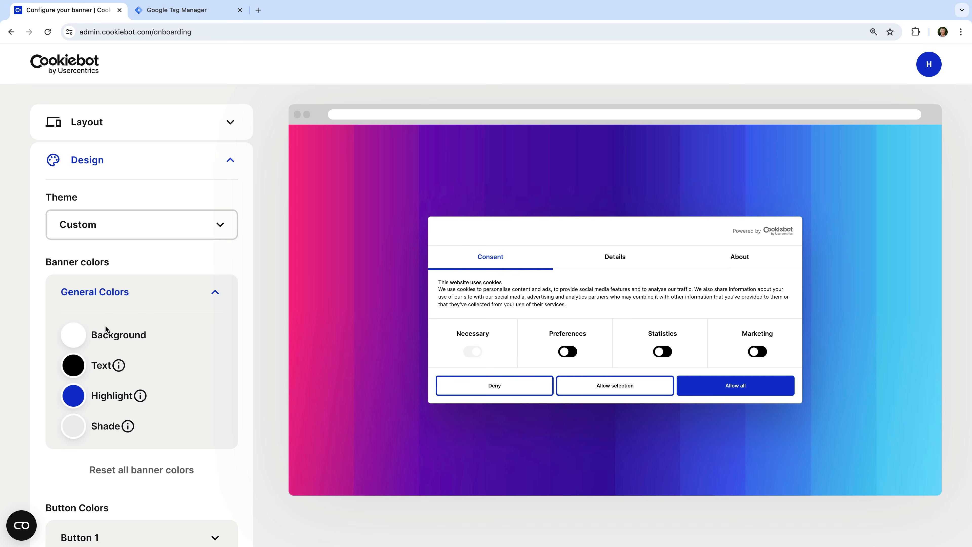
click(146, 226)
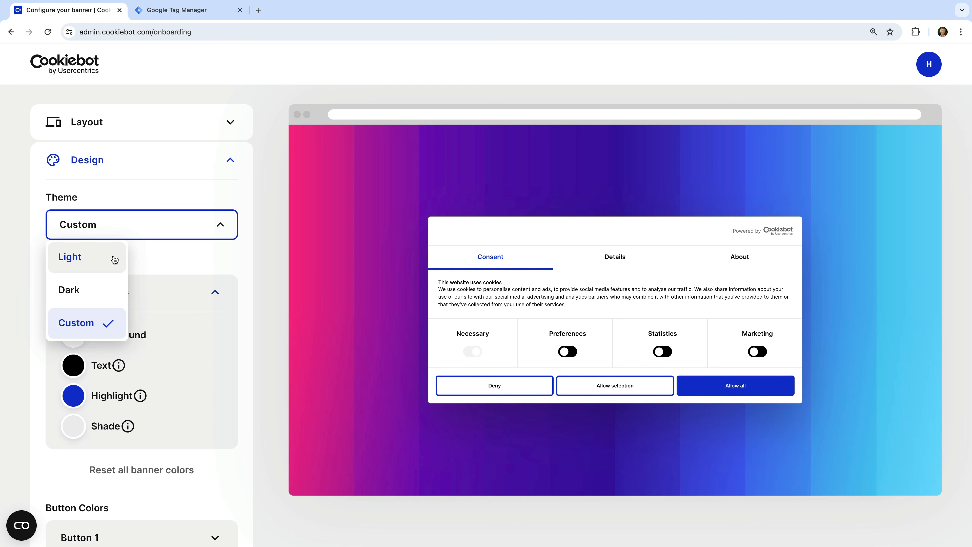
click(114, 259)
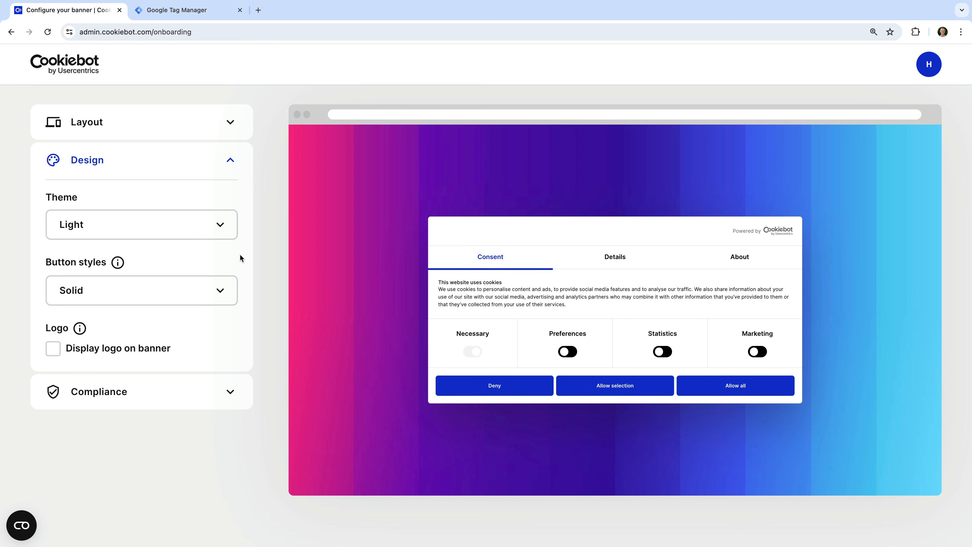
View the available button styles, and try displaying a logo on the banner before disabling it again
click(184, 298)
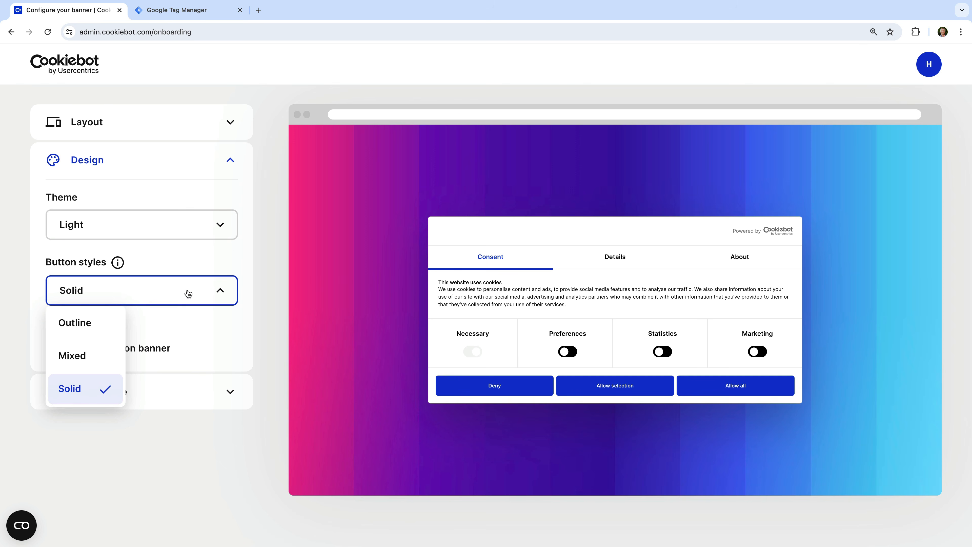
click(211, 257)
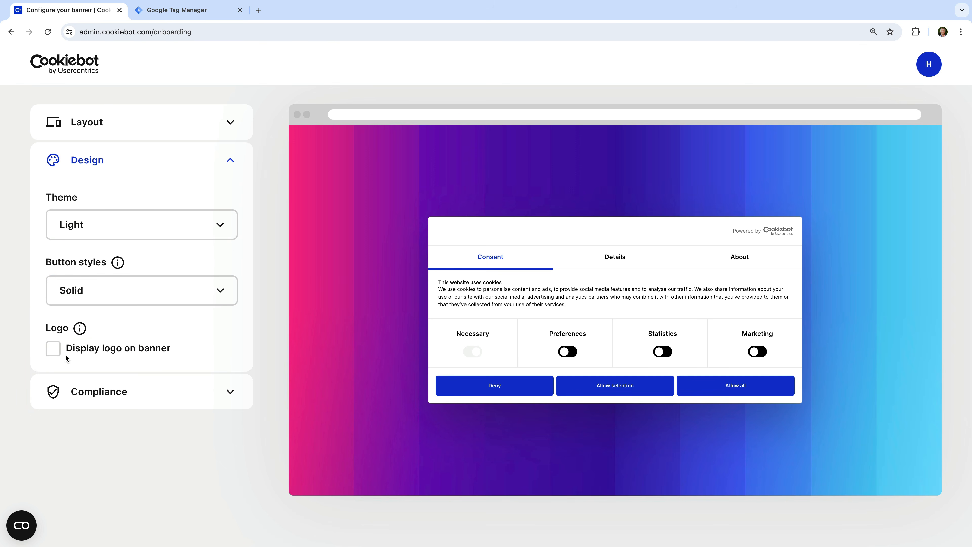
click(54, 349)
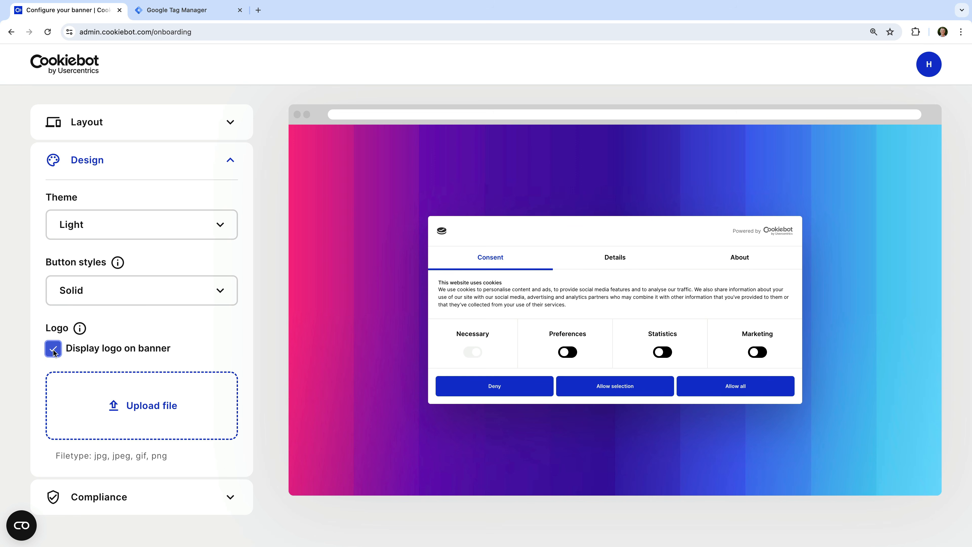
click(53, 349)
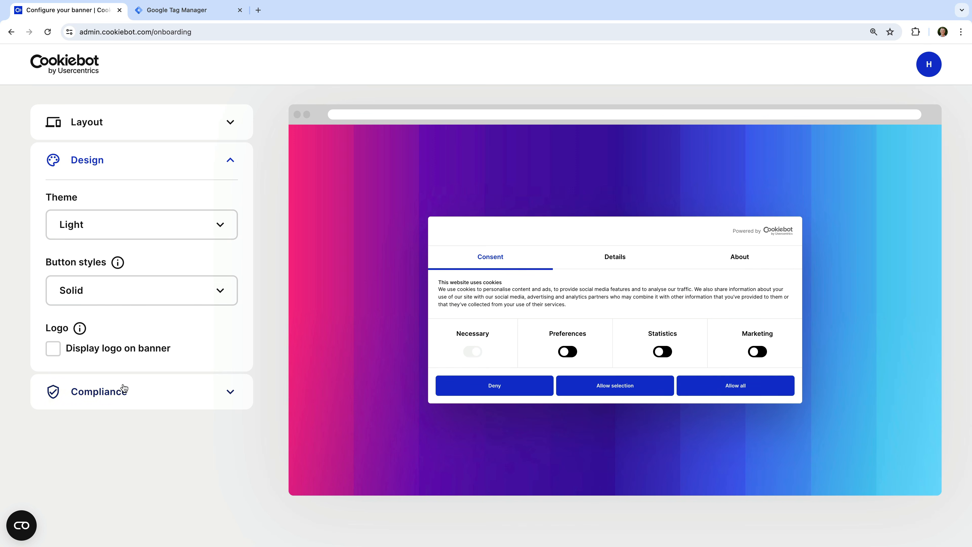
Set the consent banner's distribution to All visitors in the compliance settings
click(146, 394)
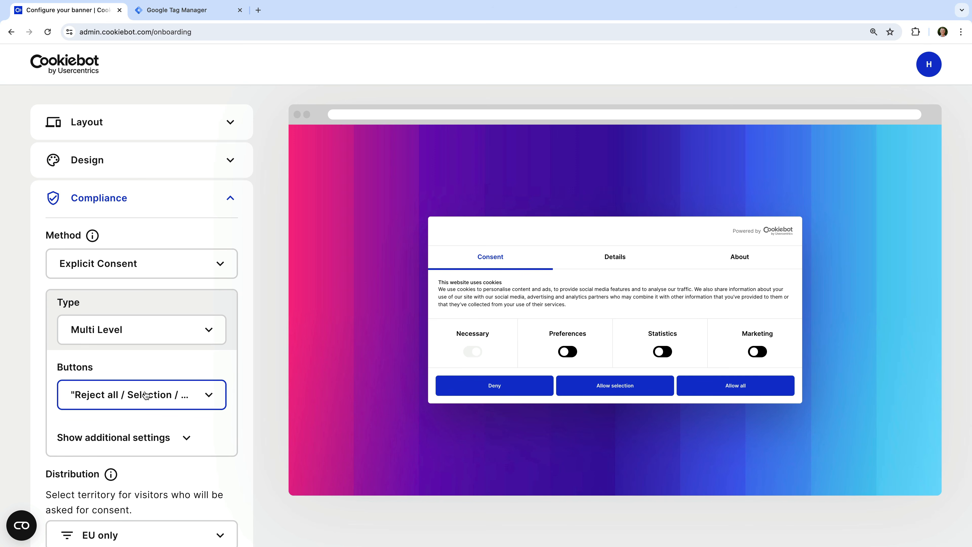
scroll(145, 395, down, 3)
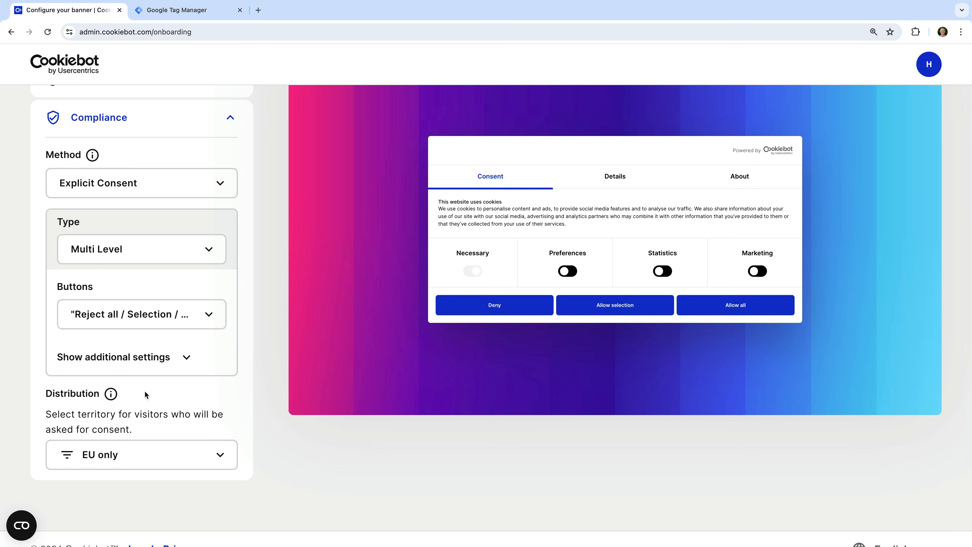
click(156, 457)
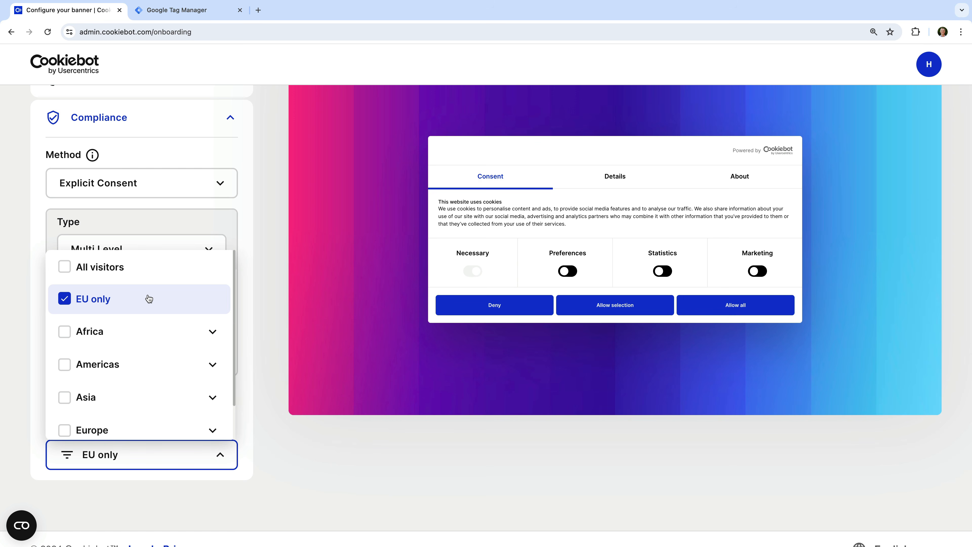
click(139, 274)
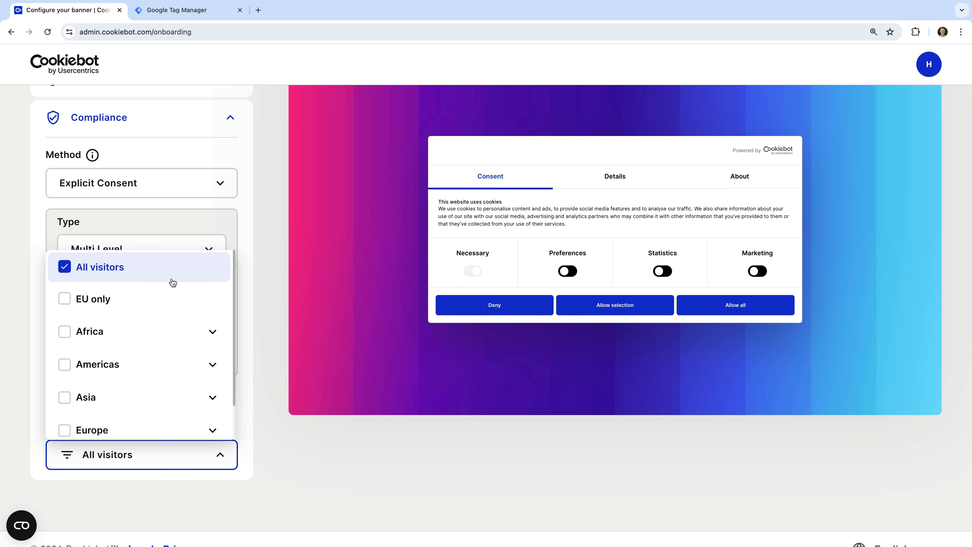
click(247, 293)
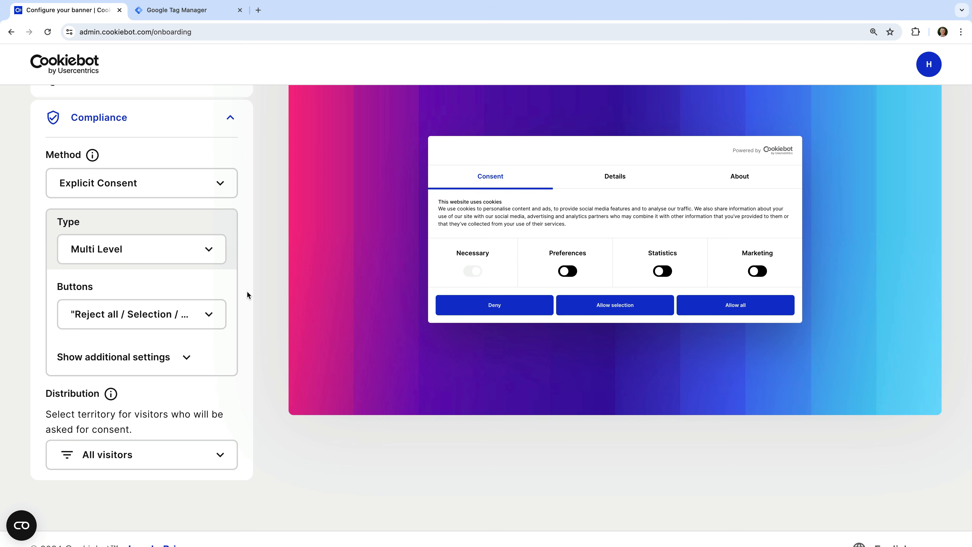
Review the banner's content settings, including its language options, dialog heading, body text and button labels
scroll(247, 290, up, 5)
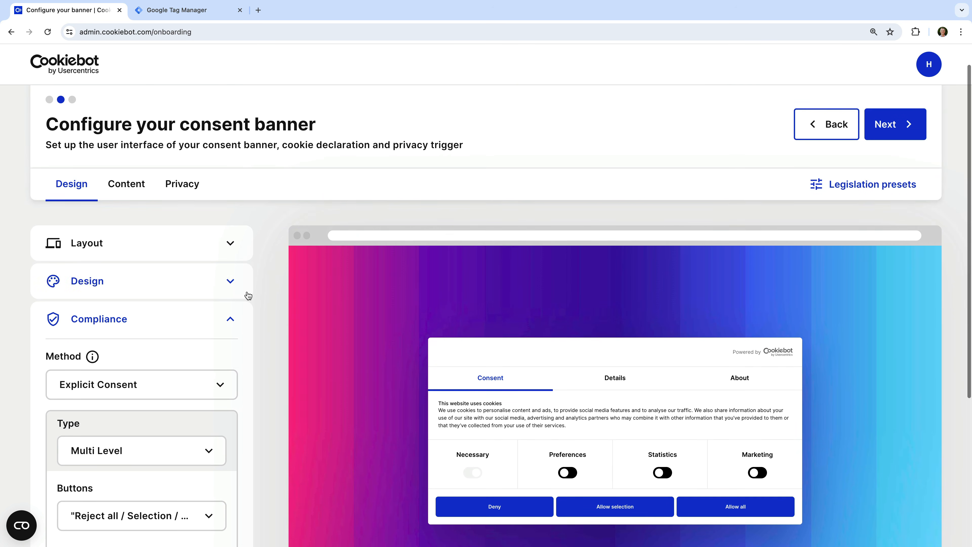
click(132, 190)
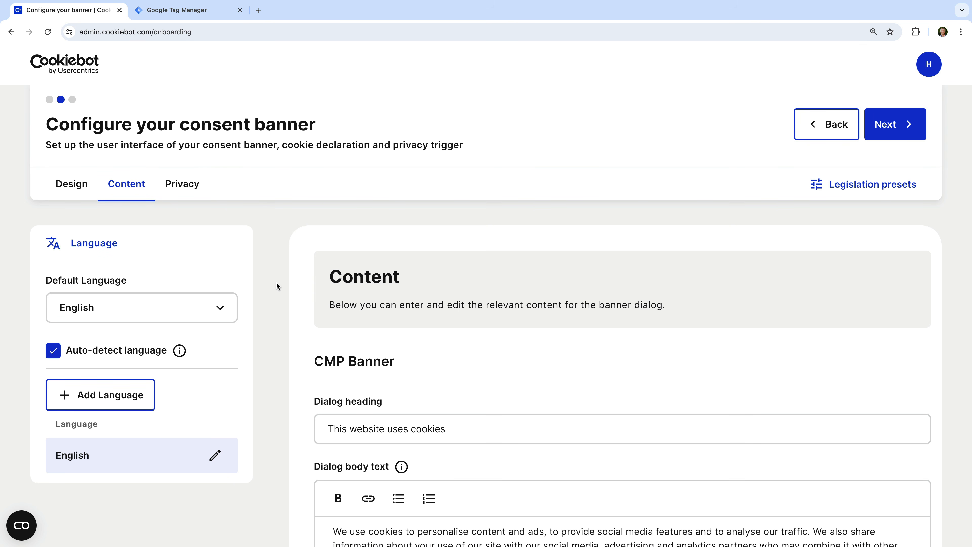
scroll(276, 283, down, 3)
scroll(277, 283, down, 3)
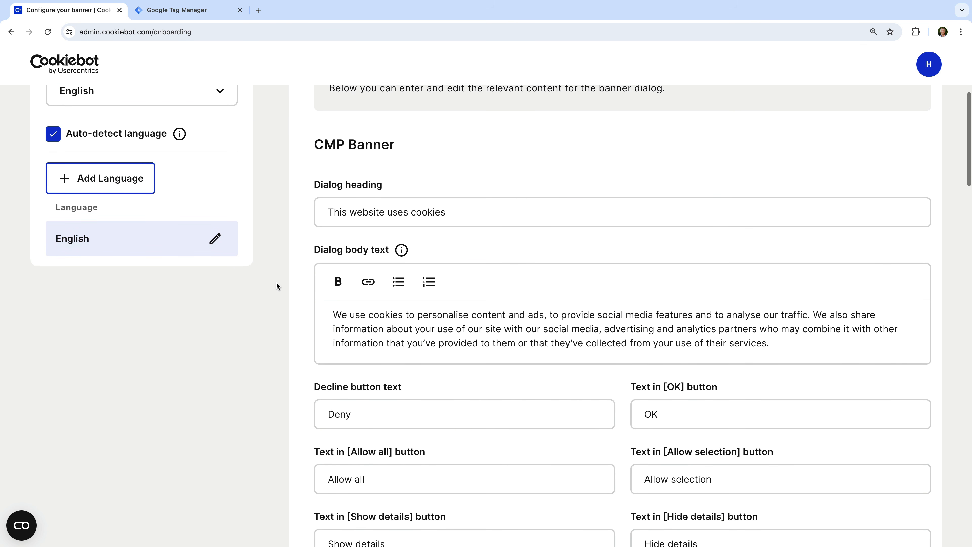
scroll(276, 284, up, 6)
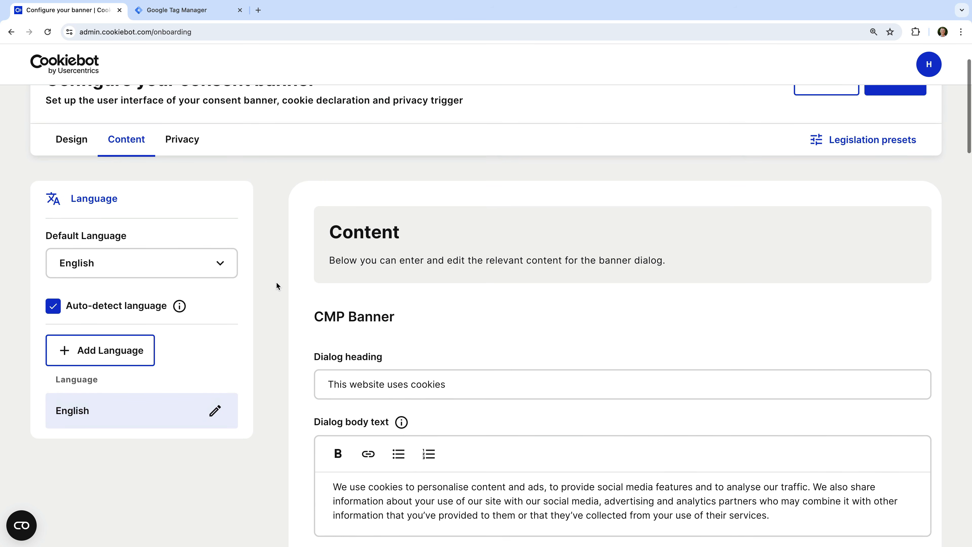
Review the privacy trigger settings and continue to the implementation stage
click(194, 216)
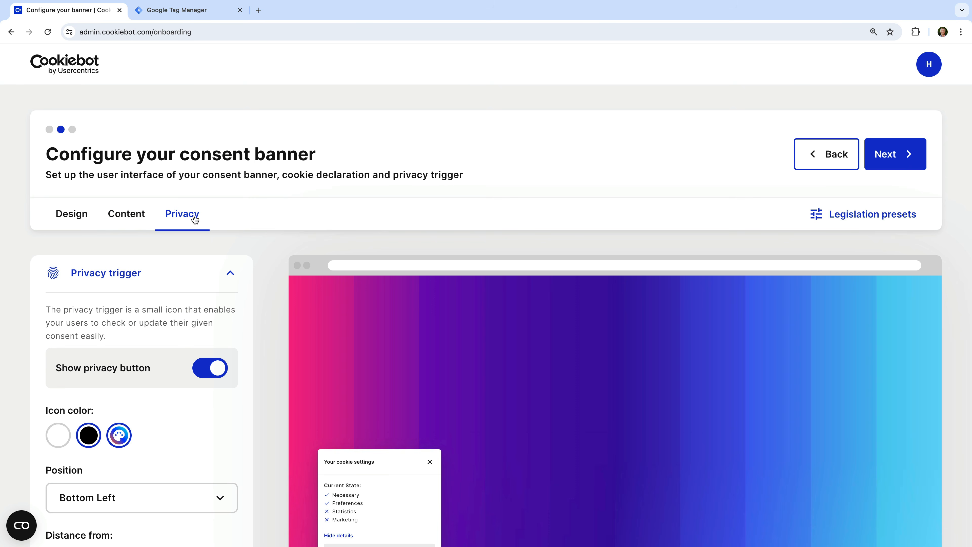
scroll(270, 287, down, 3)
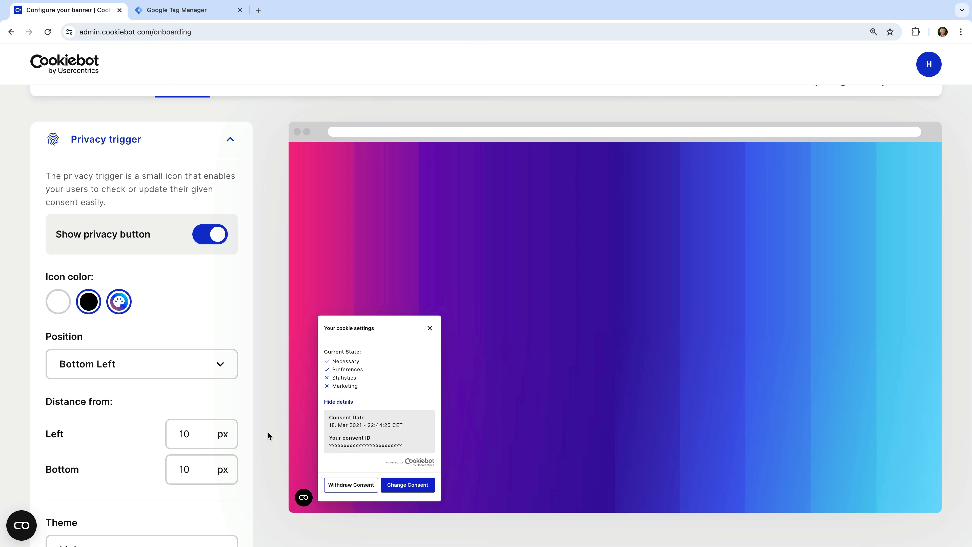
scroll(267, 432, up, 3)
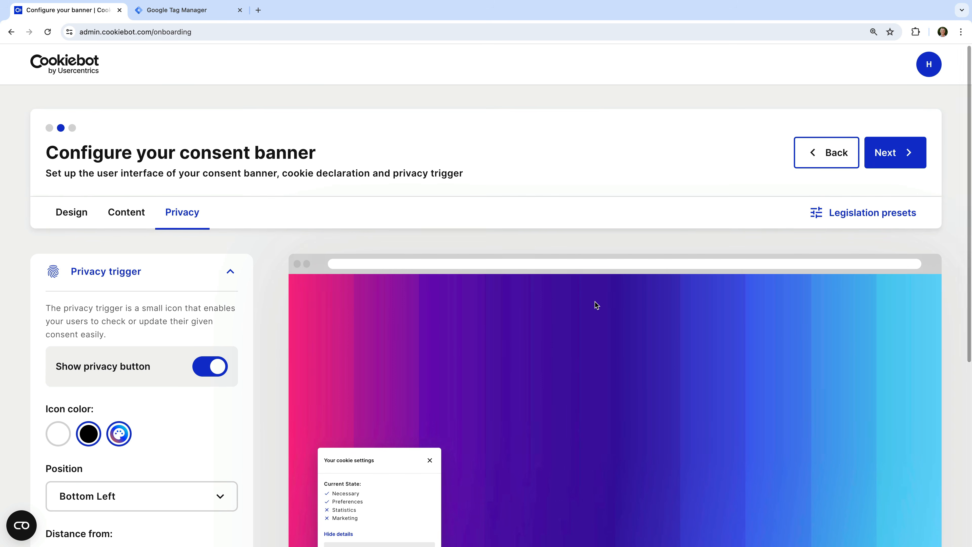
click(884, 154)
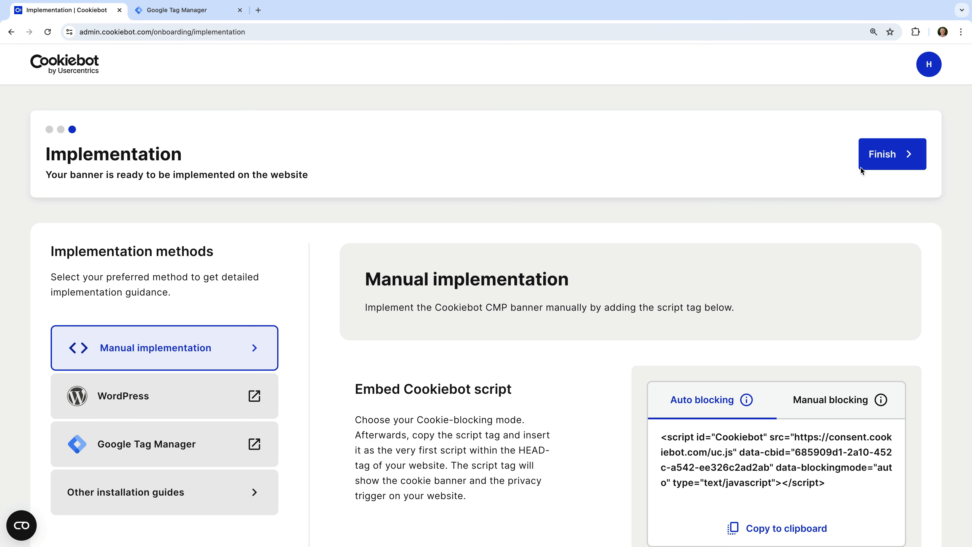
Finish the onboarding and copy the domain group ID from the CMP banner's implementation page
click(873, 164)
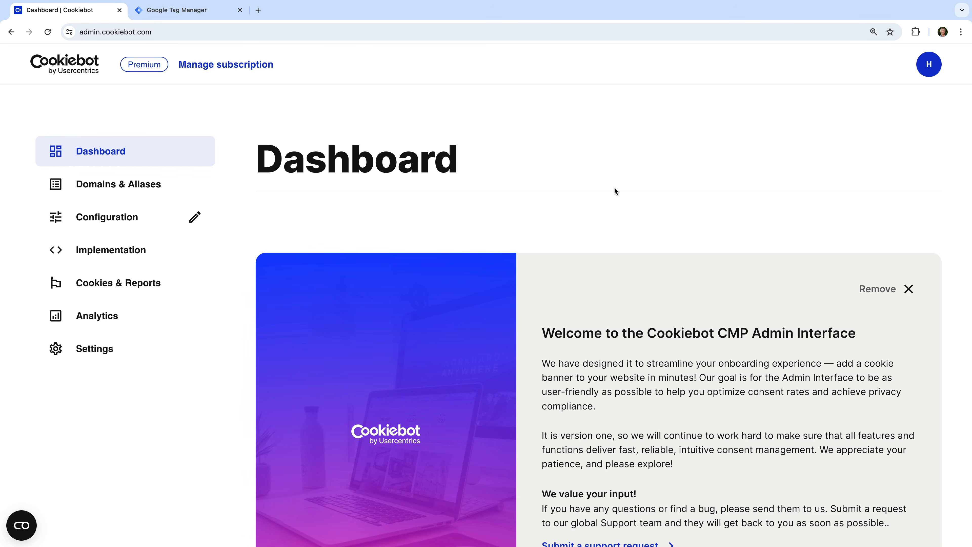
click(159, 252)
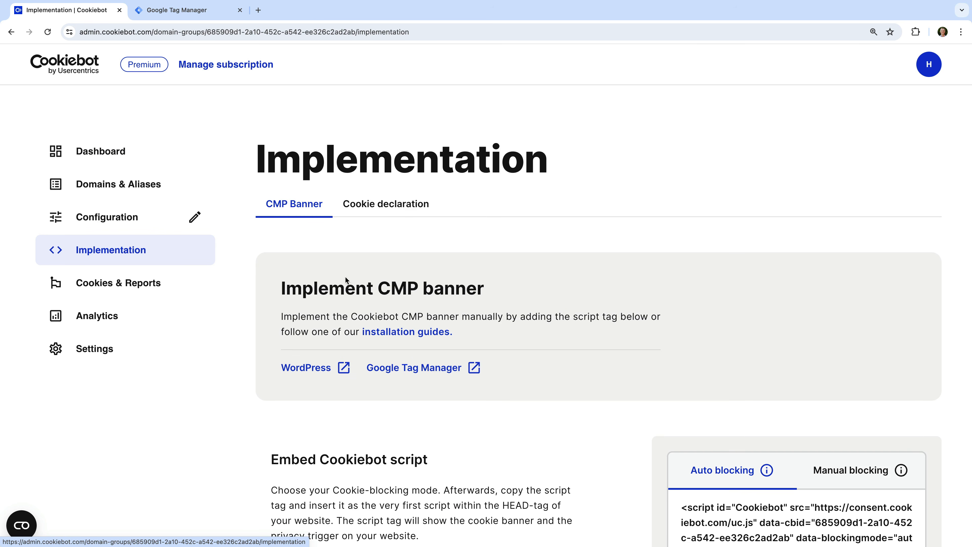
scroll(388, 281, down, 5)
scroll(388, 281, down, 5)
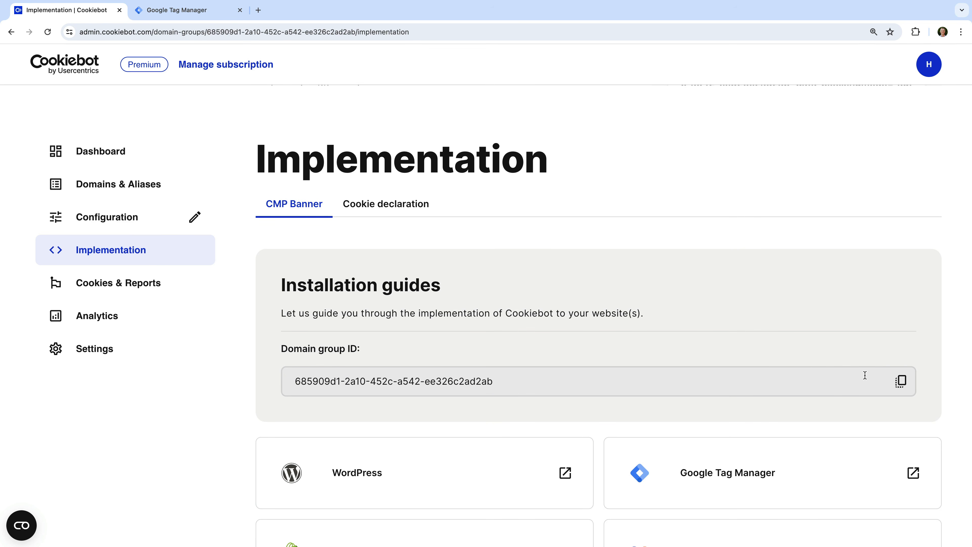
click(901, 384)
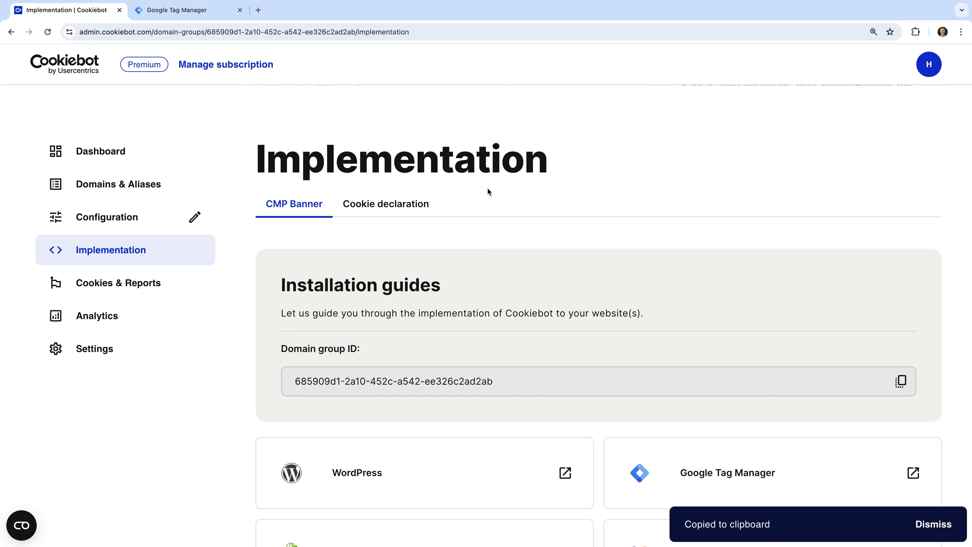
Switch to Google Tag Manager, enable the consent overview in the Loves Data Demo container's settings and save them
click(213, 16)
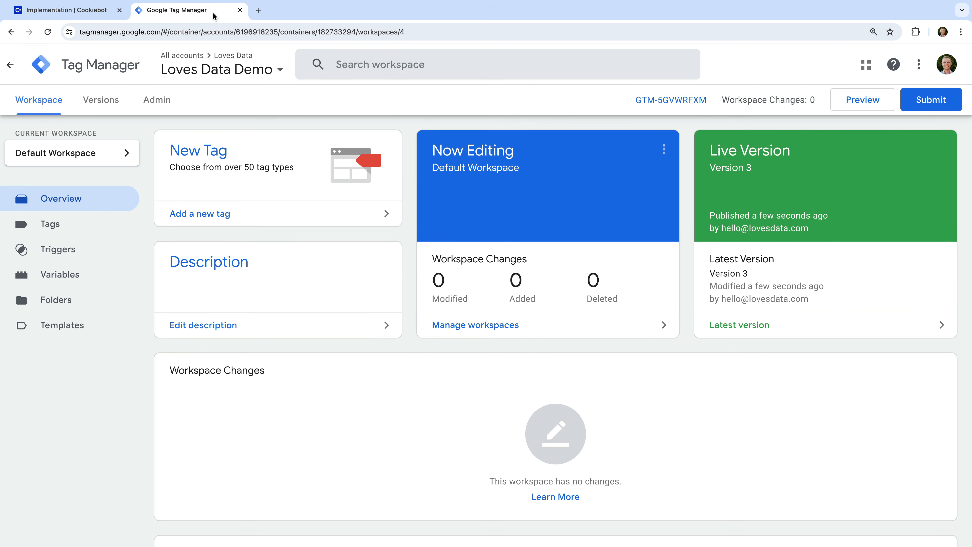
click(157, 110)
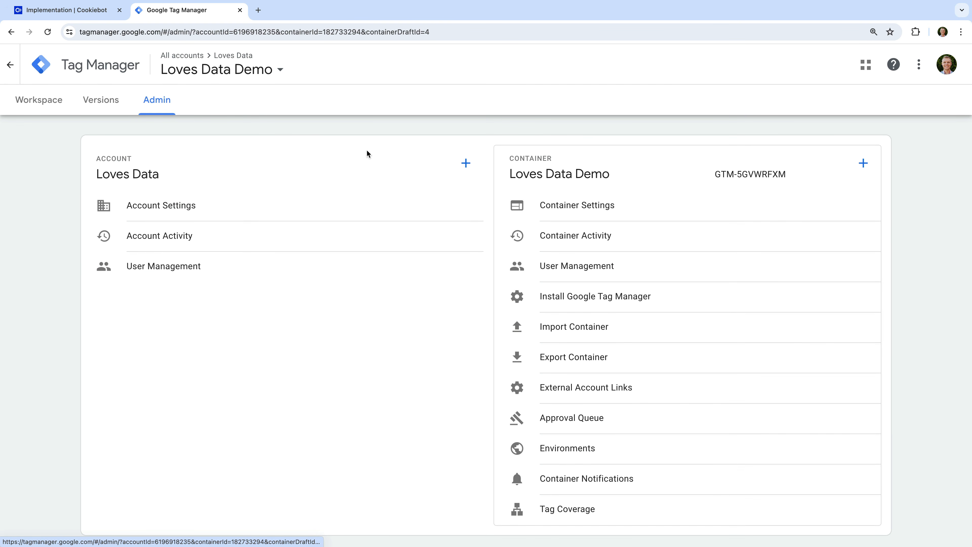
click(559, 207)
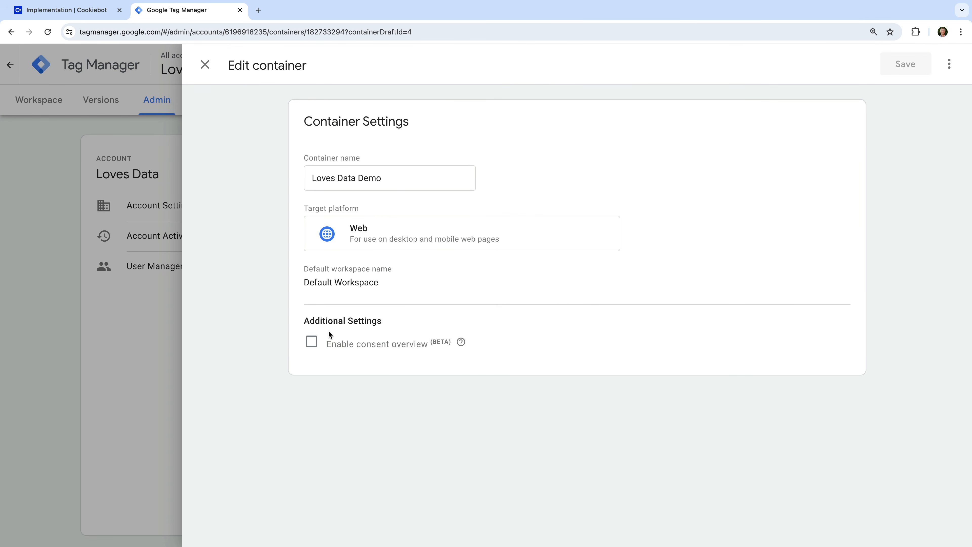
click(312, 343)
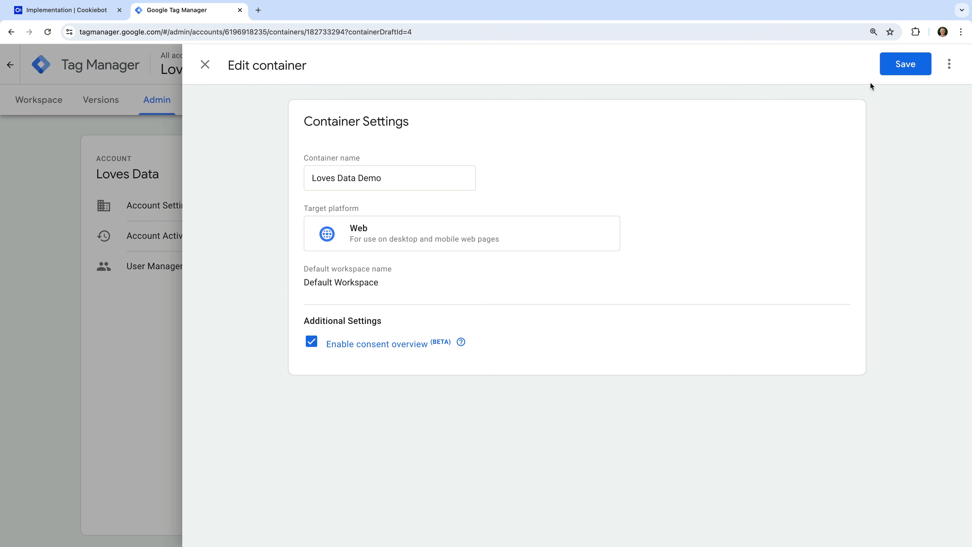
click(899, 66)
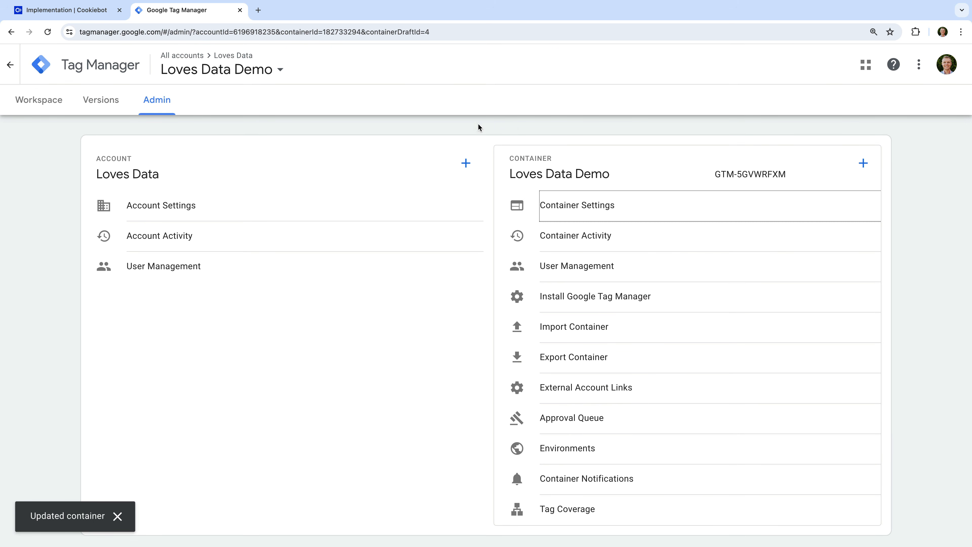
Review the workspace tags' built-in and additional consent settings in the Consent Overview, and close it
click(63, 104)
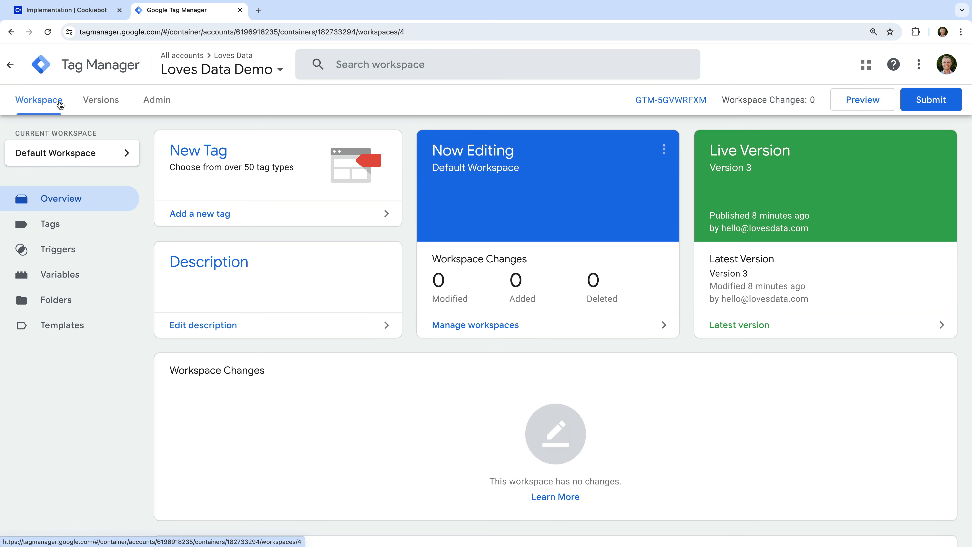
click(72, 237)
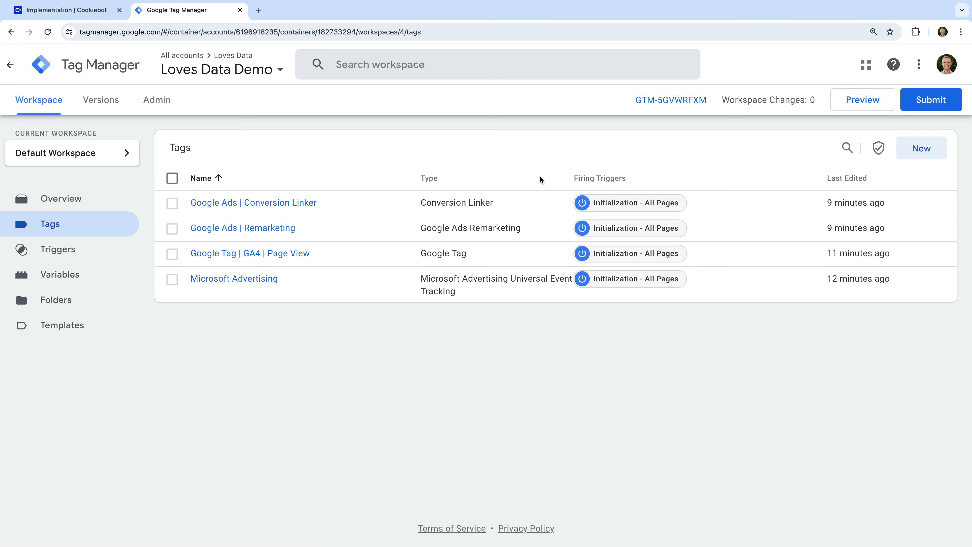
click(879, 151)
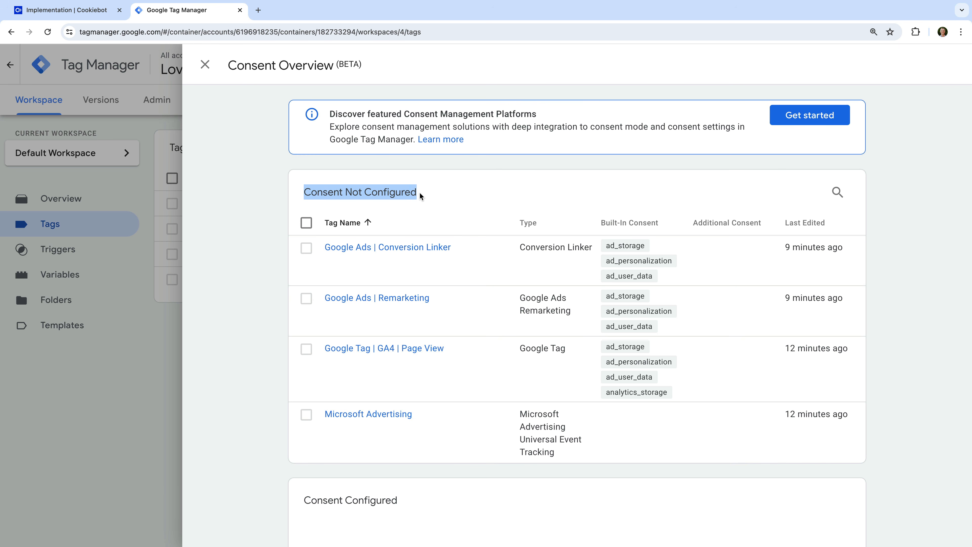
click(439, 204)
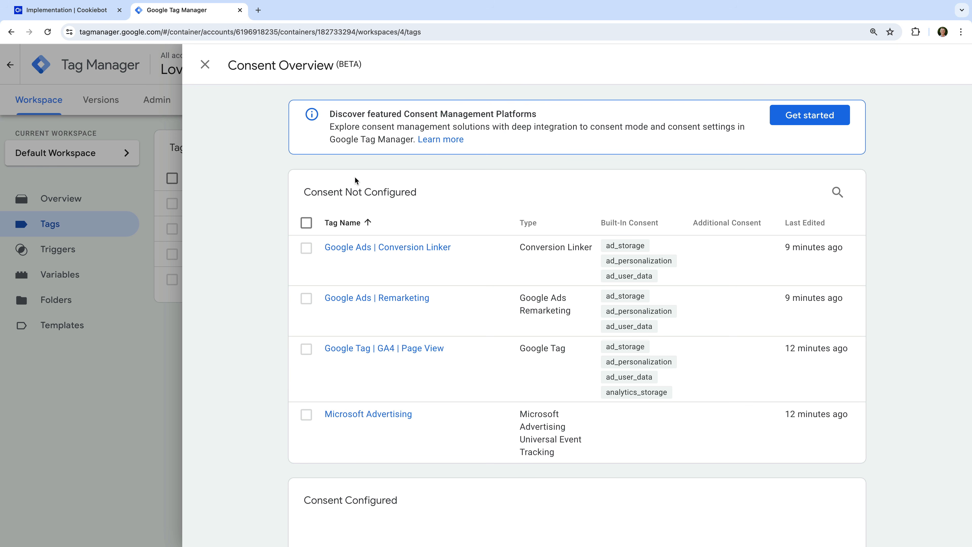
click(204, 65)
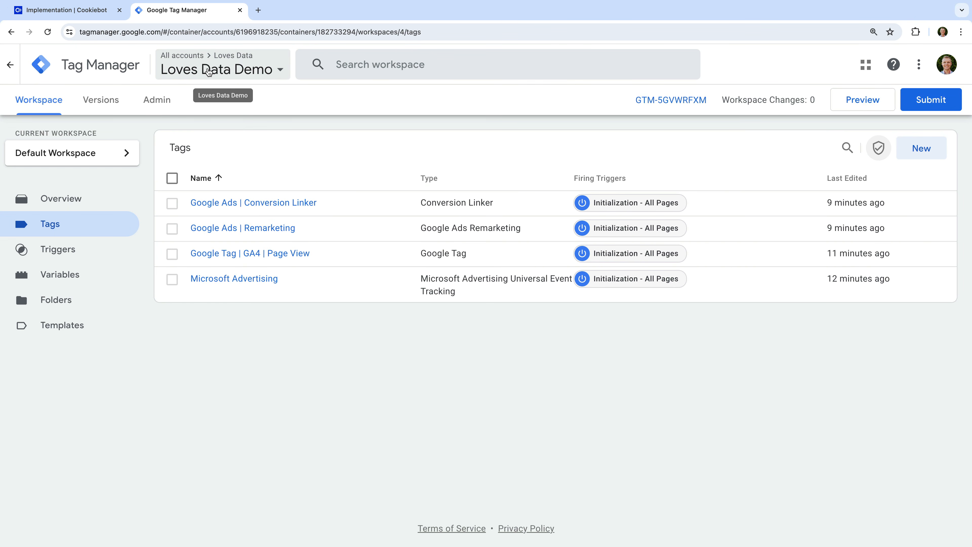
Find the Cookiebot CMP tag template by cybotcorp in the Community Template Gallery and add it to the workspace
click(85, 326)
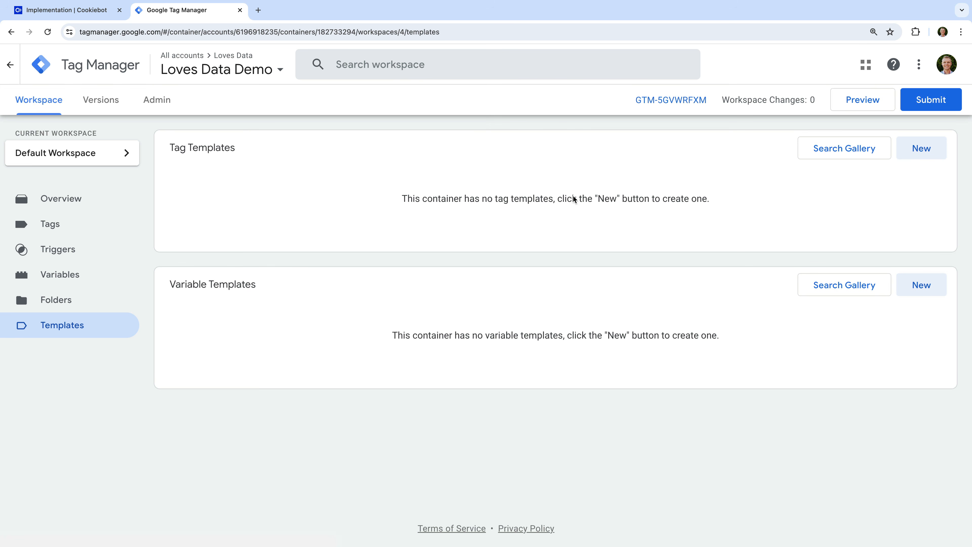
click(814, 150)
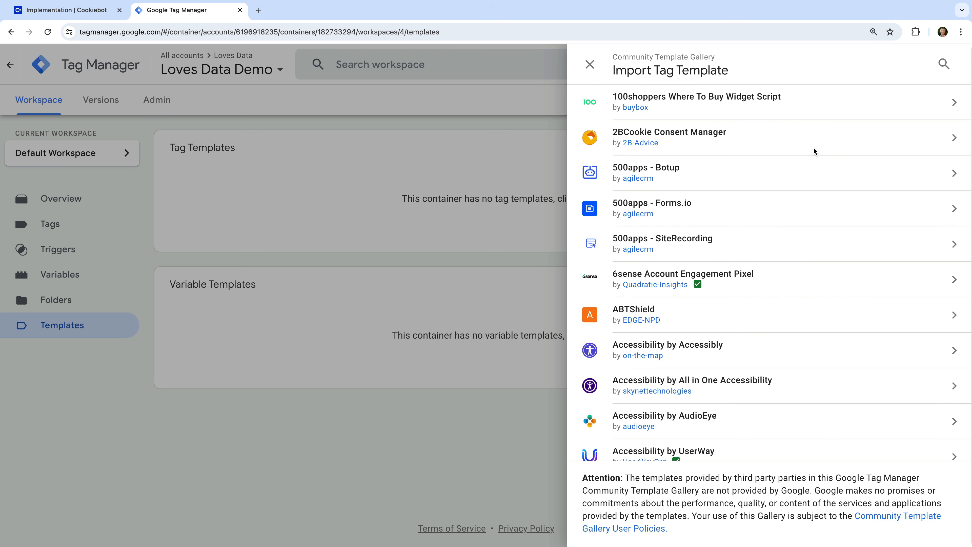
click(943, 64)
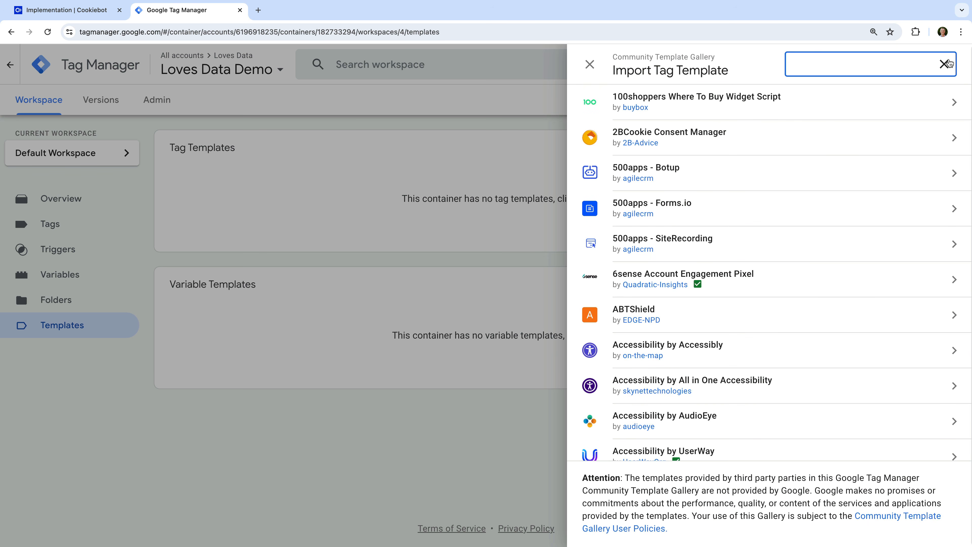
text(cookiebot)
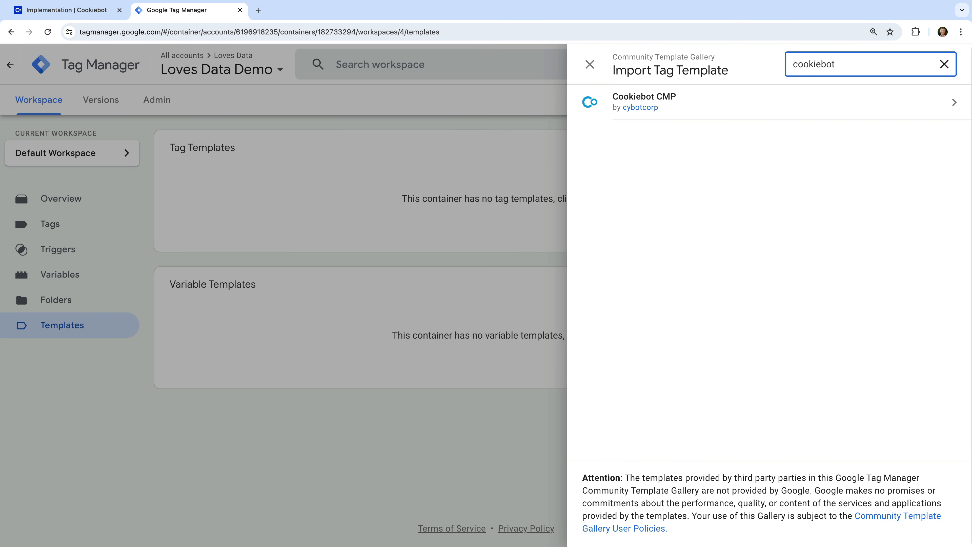
click(708, 97)
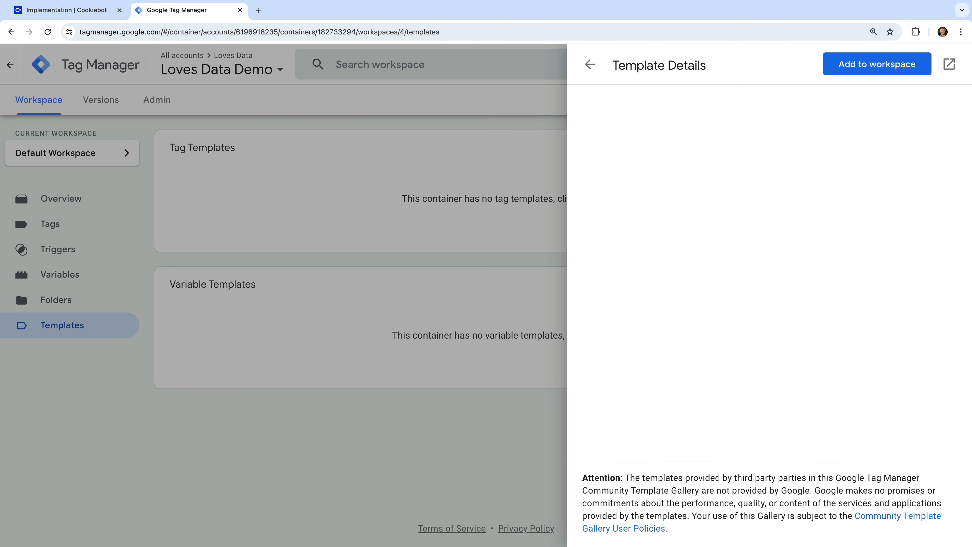
click(860, 70)
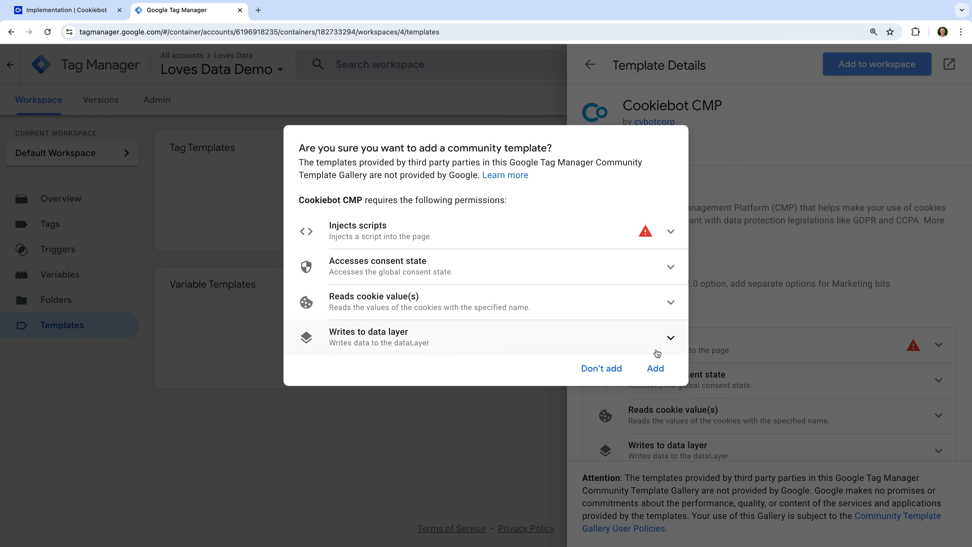
click(653, 368)
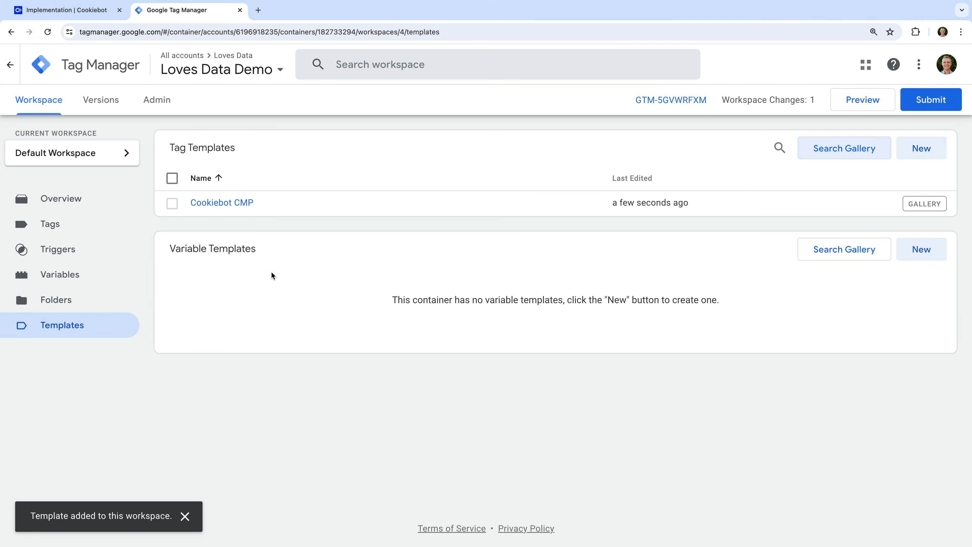
Create a new tag in the workspace and name it Cookiebot
click(96, 232)
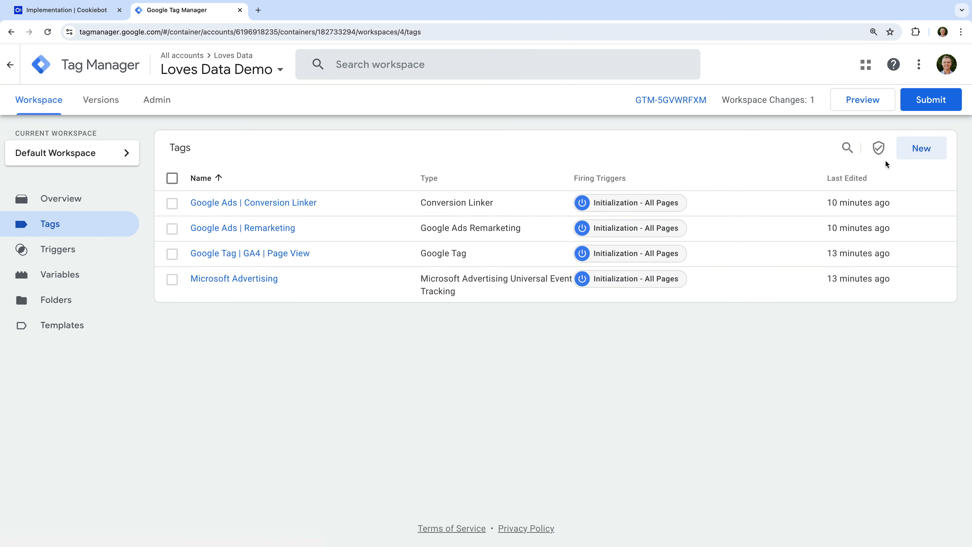
click(920, 148)
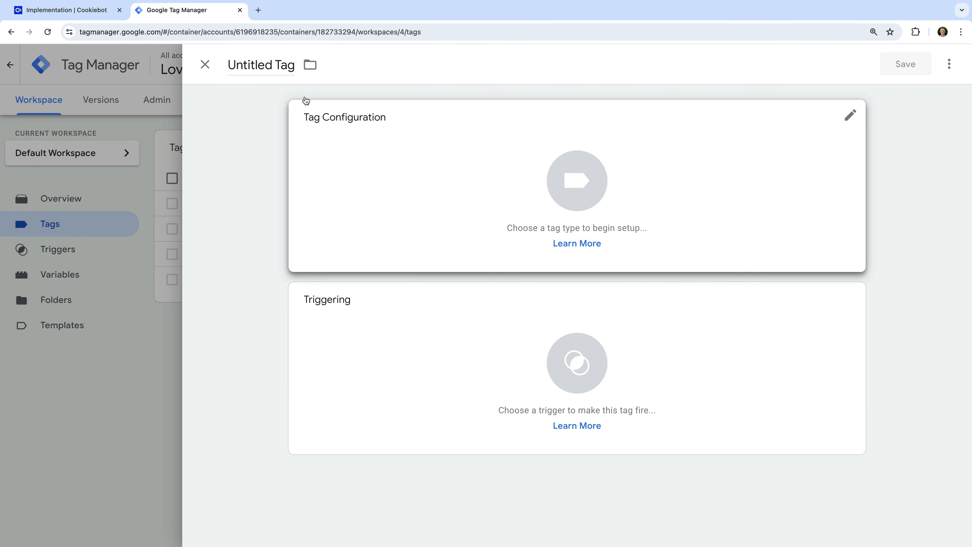
click(267, 66)
triple_click(267, 66)
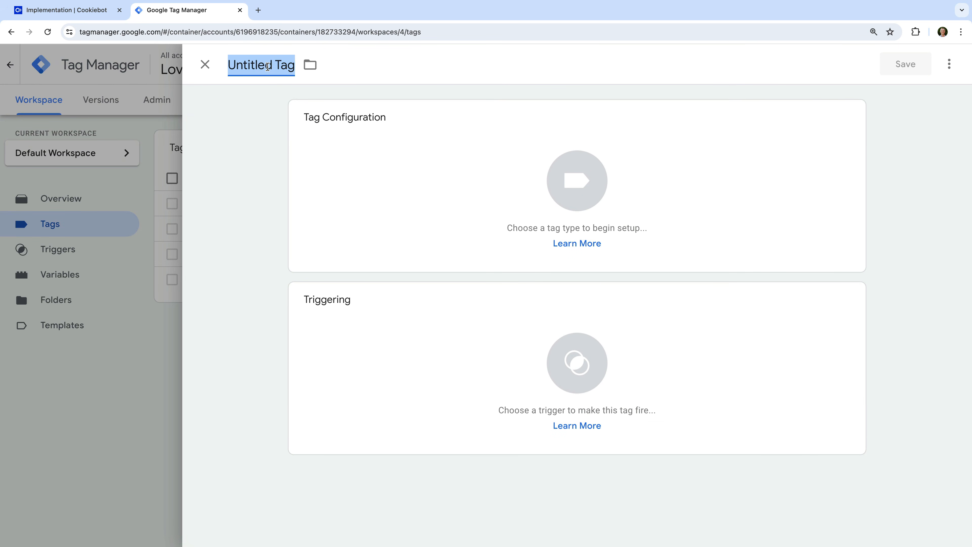
text(Cookiebot)
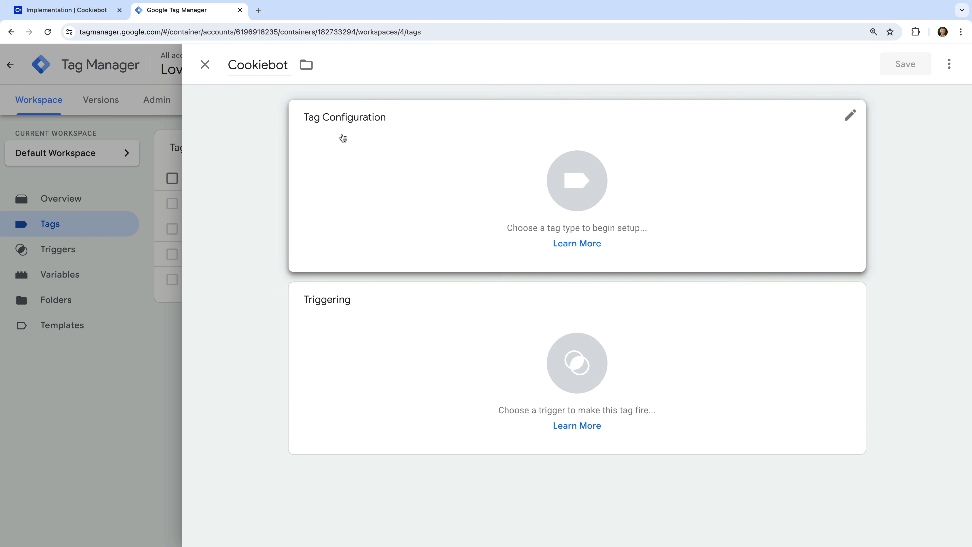
Set the new tag's type to the Cookiebot CMP template
click(347, 140)
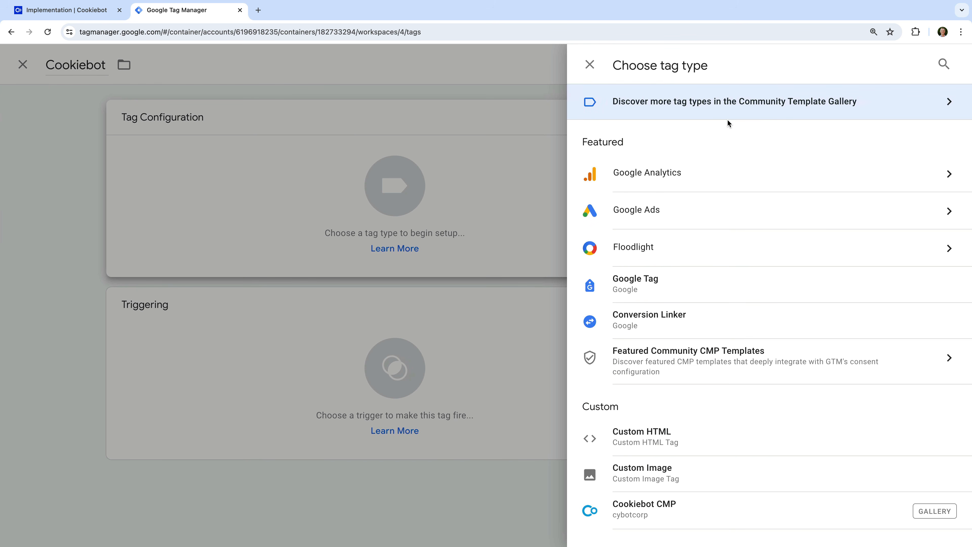
click(942, 64)
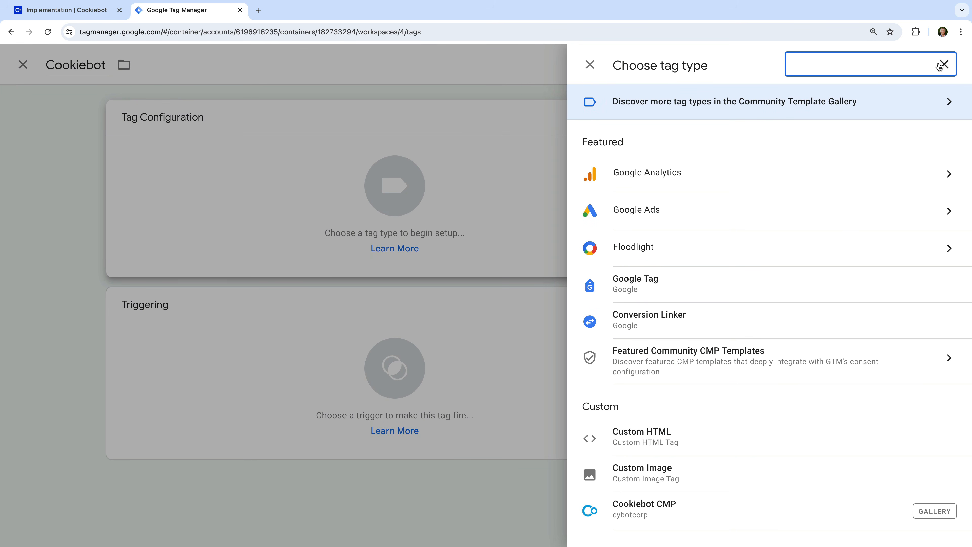
text(cooki)
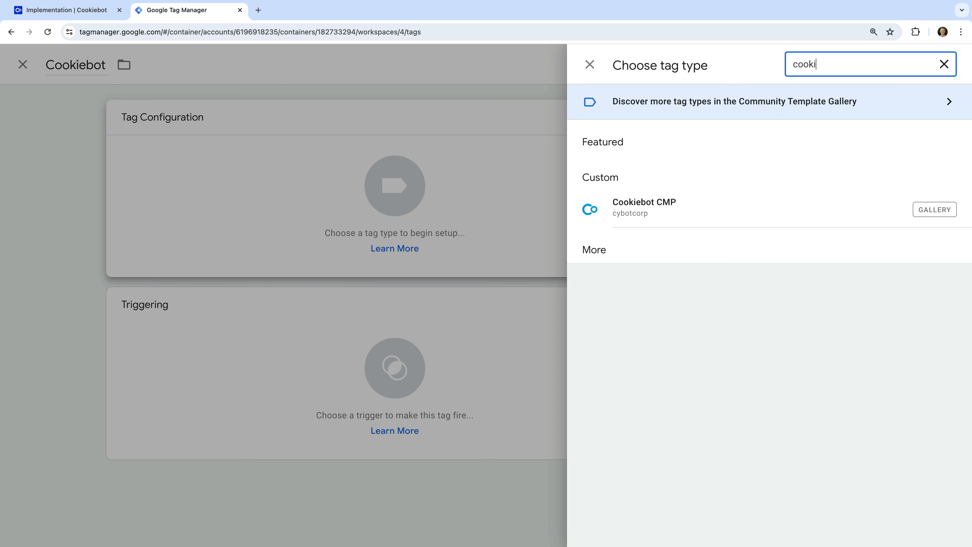
text(ebot)
click(663, 204)
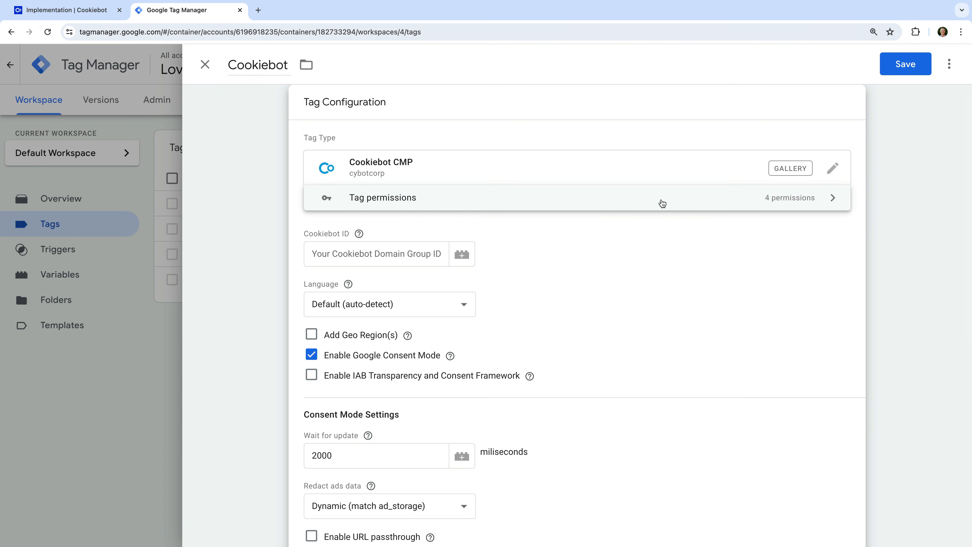
Paste the copied domain group ID as the tag's Cookiebot ID and review its consent mode and default consent state settings
click(417, 260)
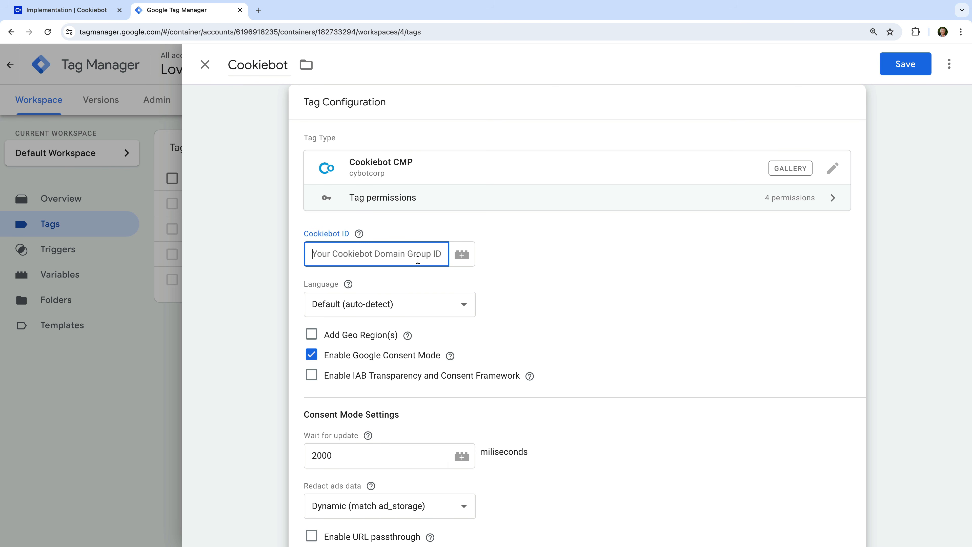
key(ctrl+v)
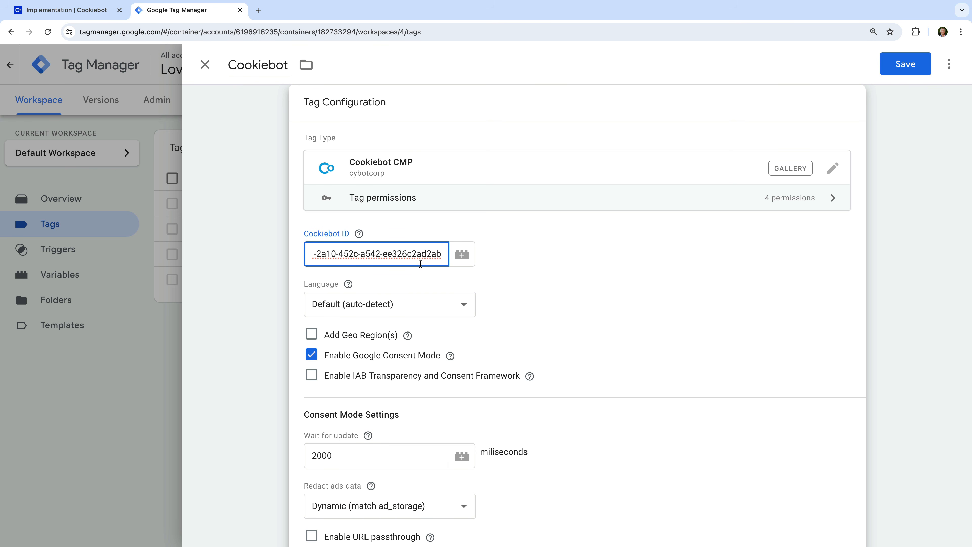
click(429, 274)
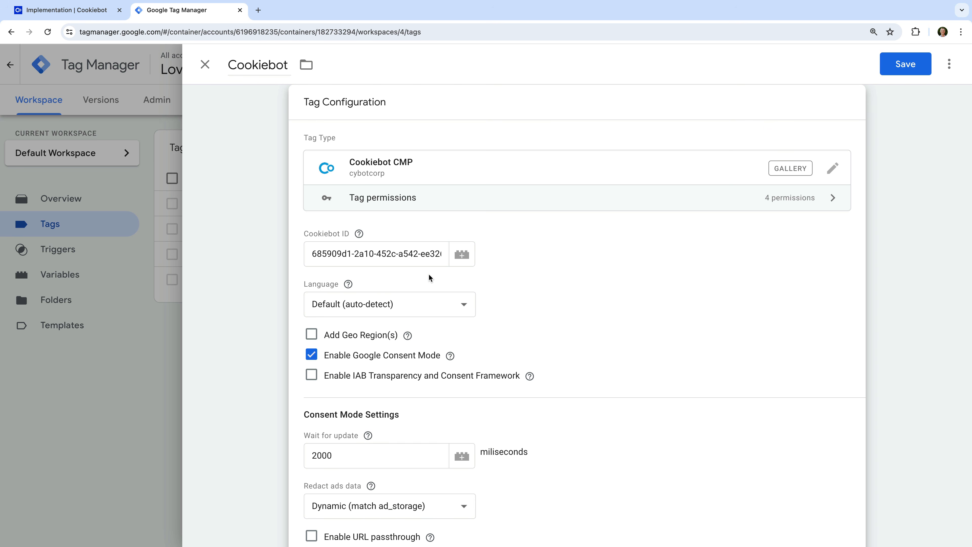
scroll(428, 275, down, 2)
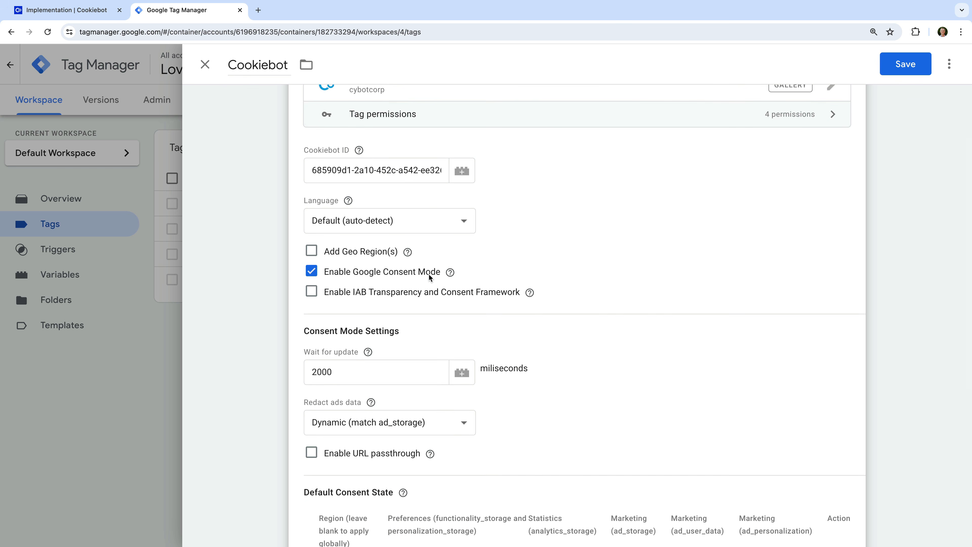
scroll(429, 278, down, 1)
scroll(428, 274, down, 4)
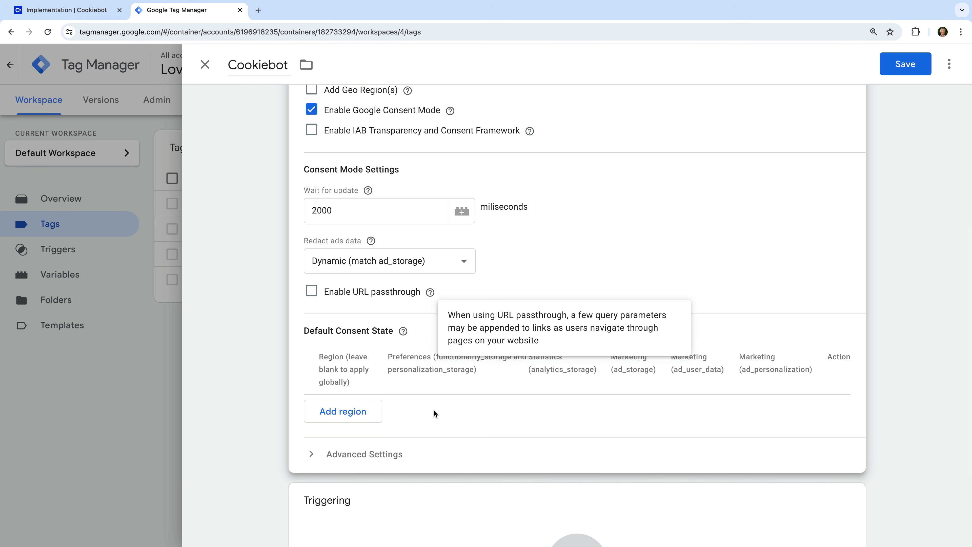
scroll(434, 409, down, 3)
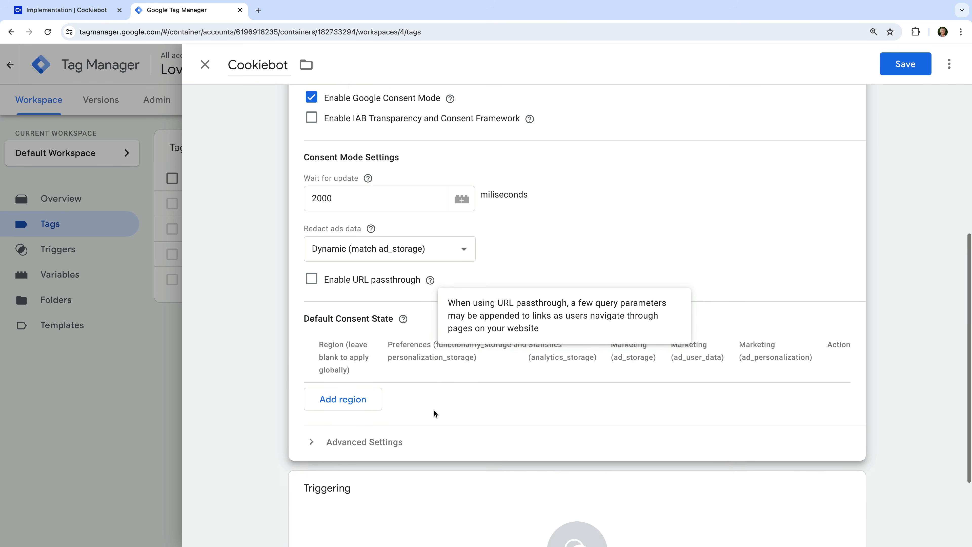
Assign the Consent Initialization - All Pages trigger to the Cookiebot tag and save the tag
click(435, 412)
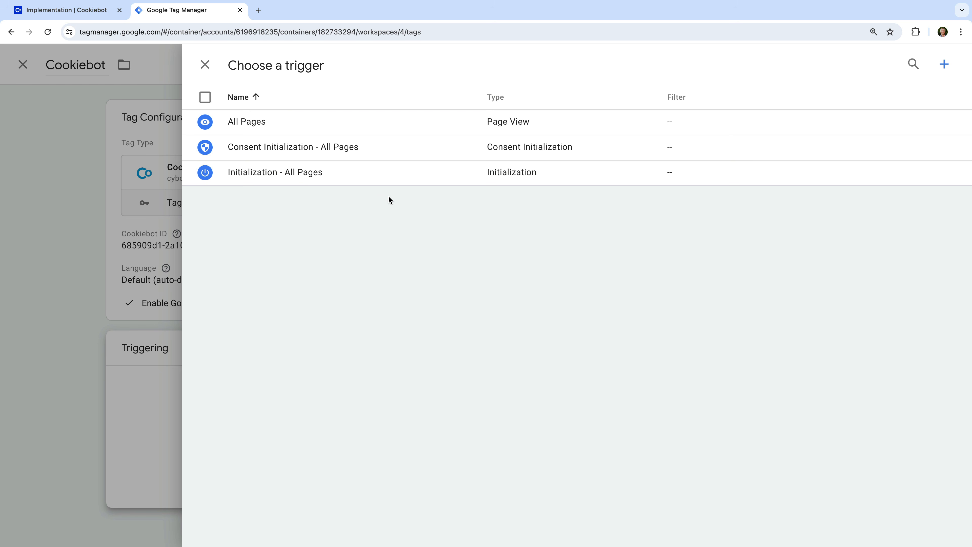
click(374, 153)
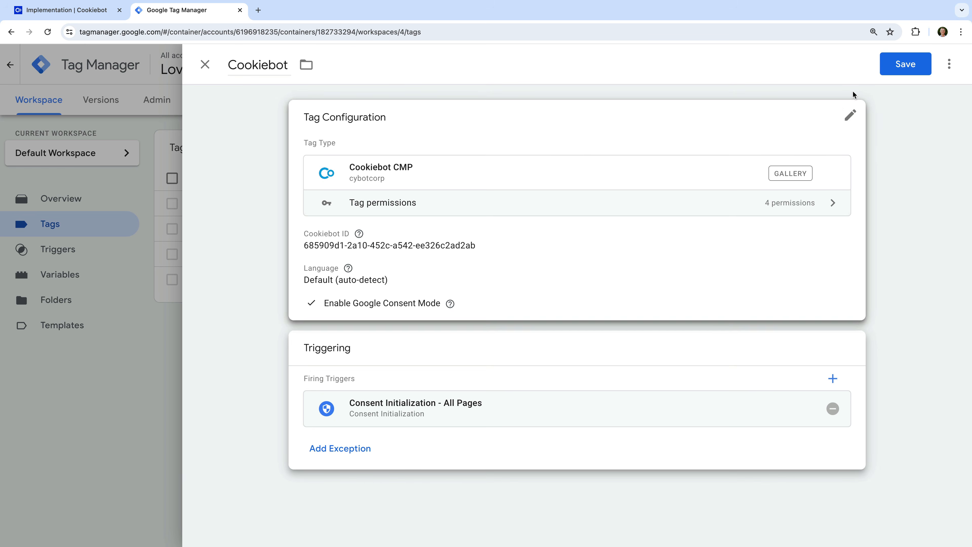
click(899, 57)
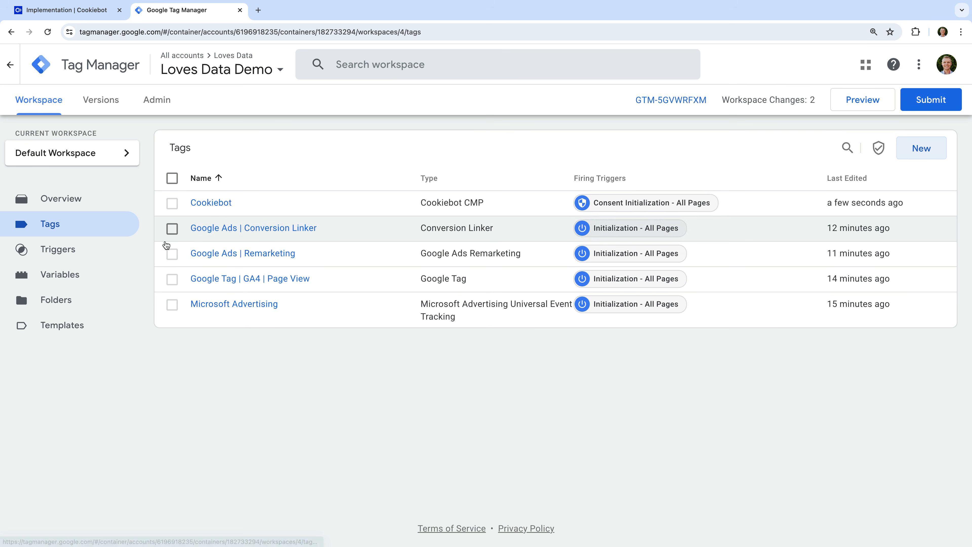
Create a new trigger in the workspace and name it Cookie Consent Update
click(110, 250)
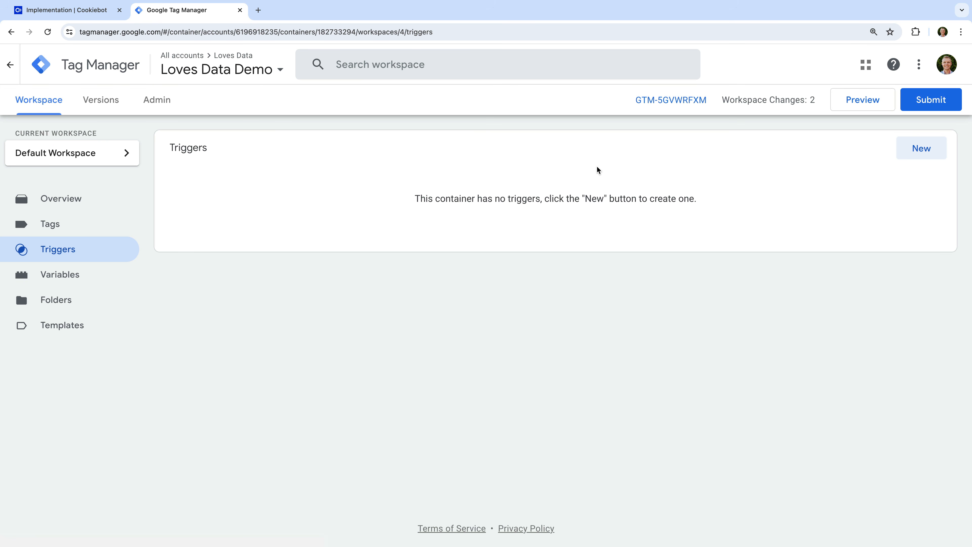
click(921, 149)
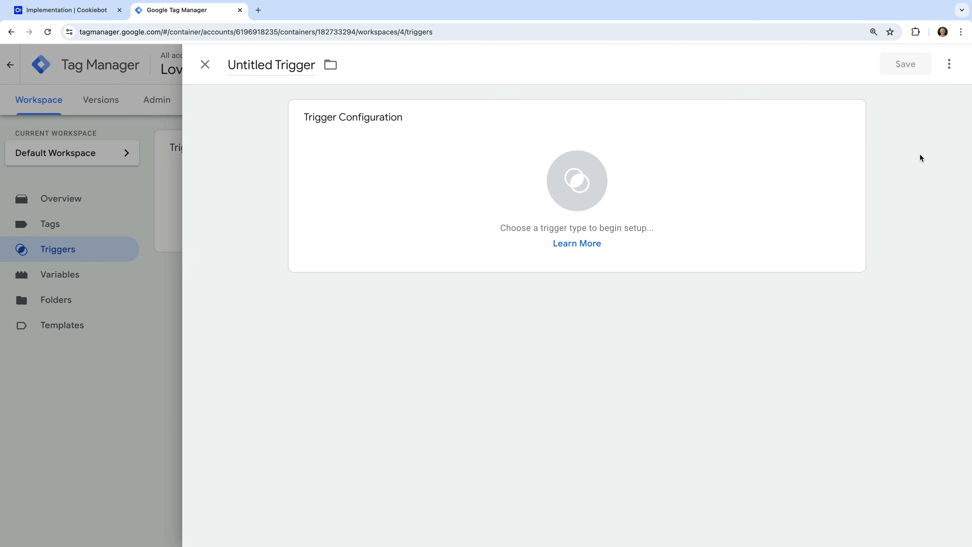
click(280, 65)
triple_click(281, 66)
text(Coo)
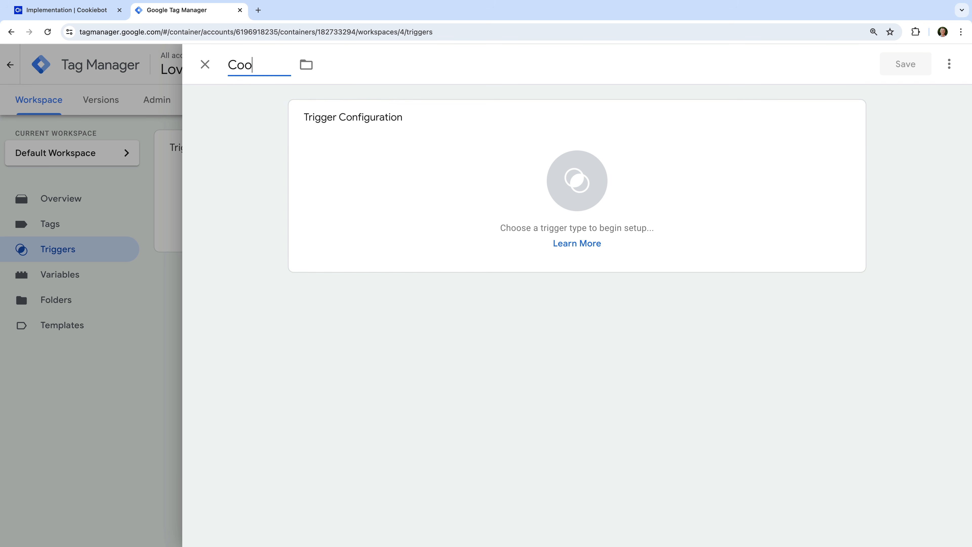
text(kie Consent)
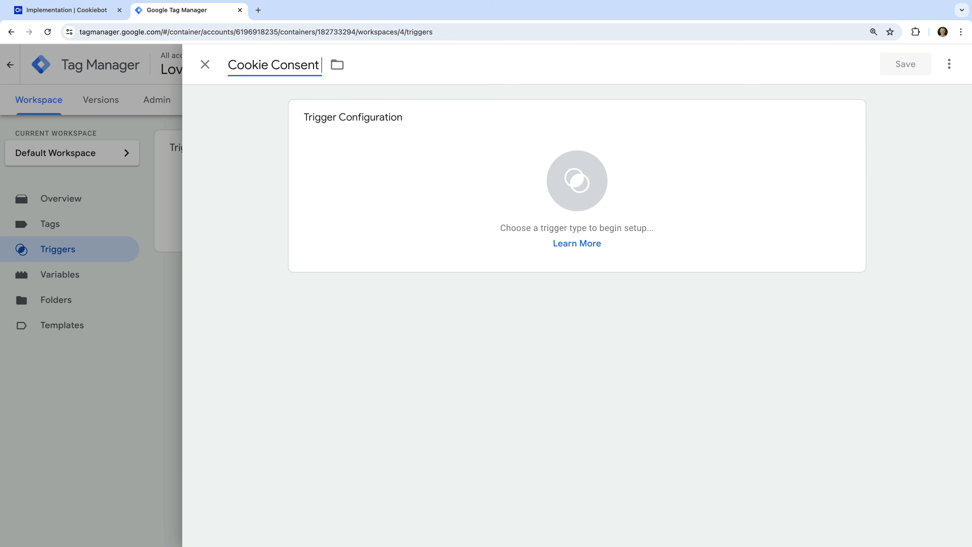
text( Update)
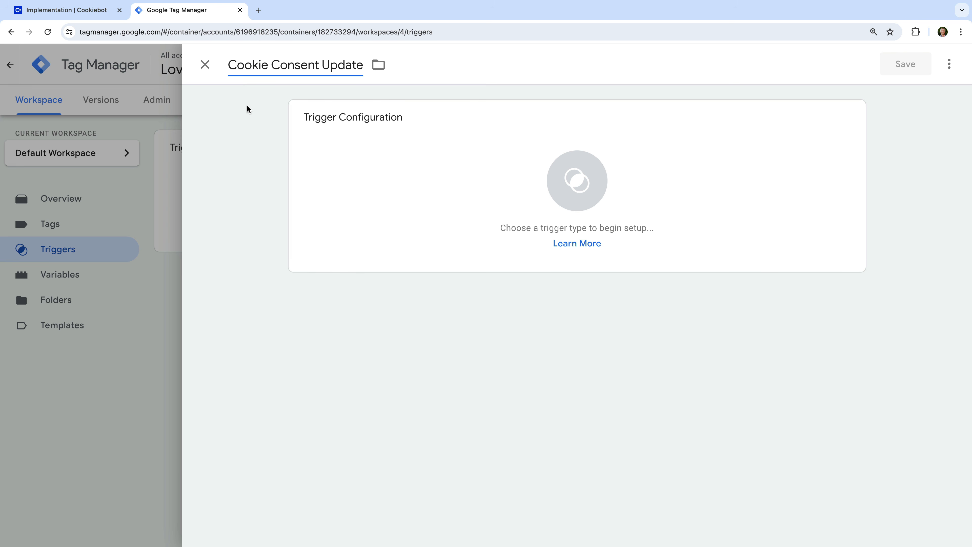
click(247, 106)
Set the new trigger's type to Custom Event
click(345, 139)
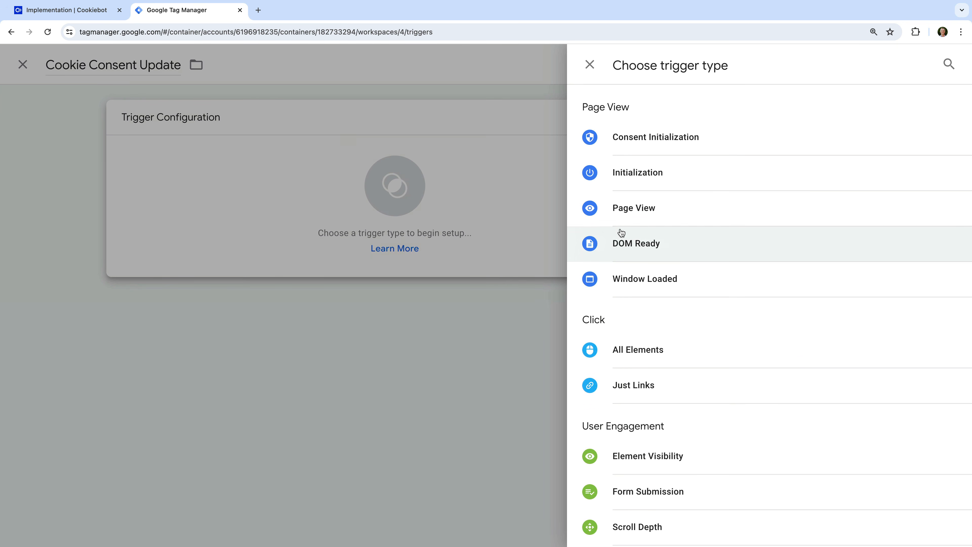
scroll(618, 232, down, 5)
scroll(624, 230, down, 1)
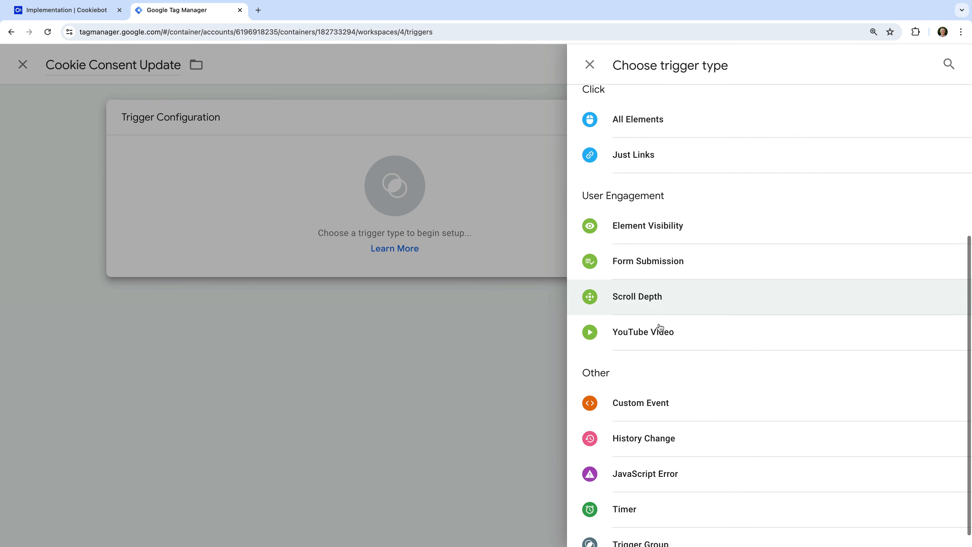
click(654, 413)
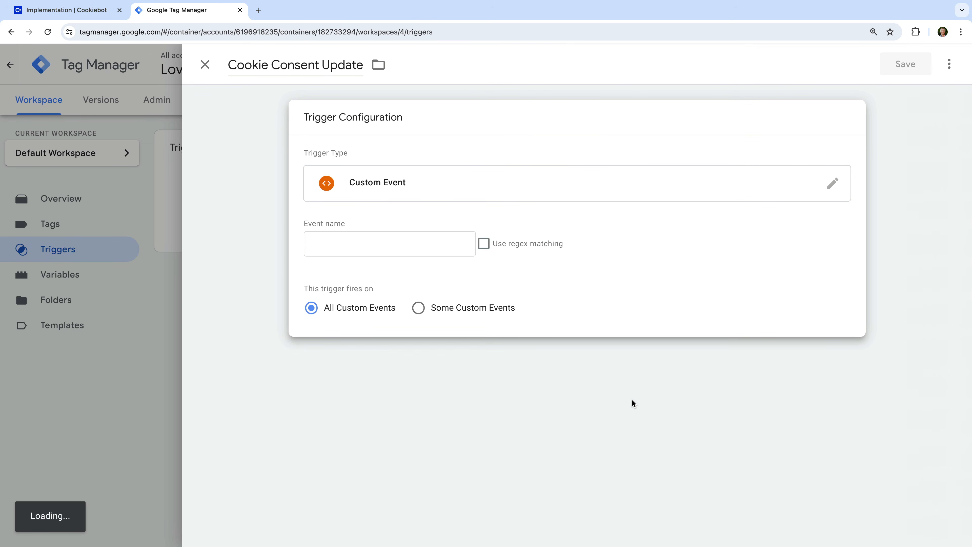
Set the trigger's event name to cookie_consent_update and save the trigger
click(399, 247)
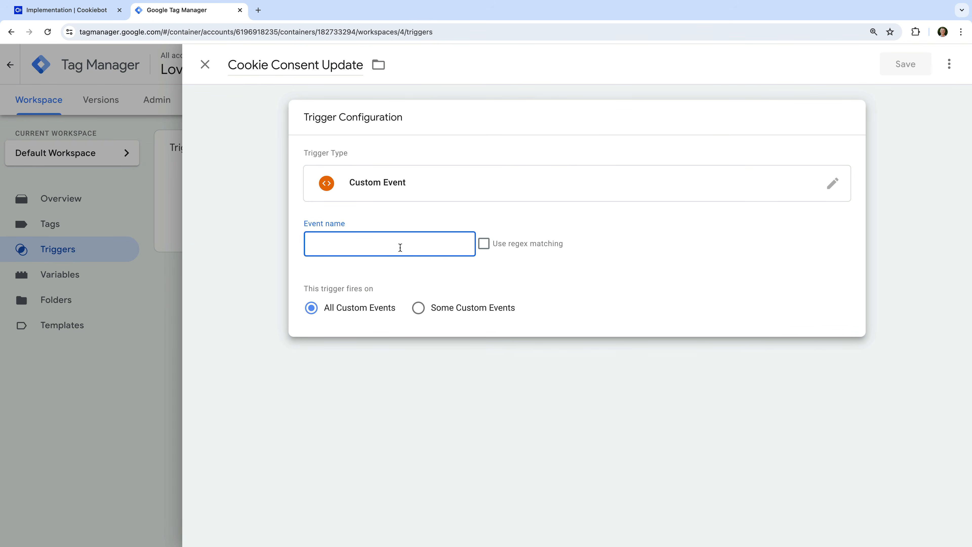
text(c)
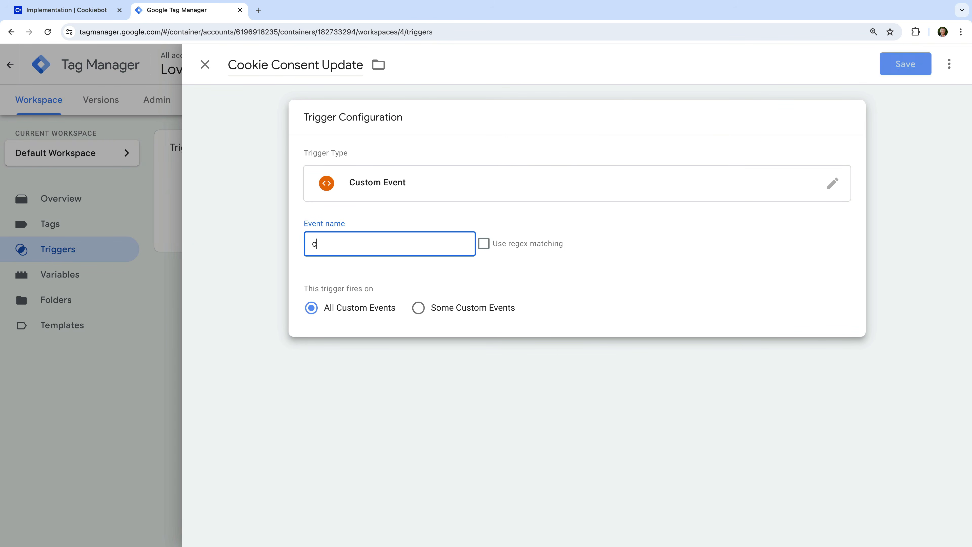
text(ookie_co)
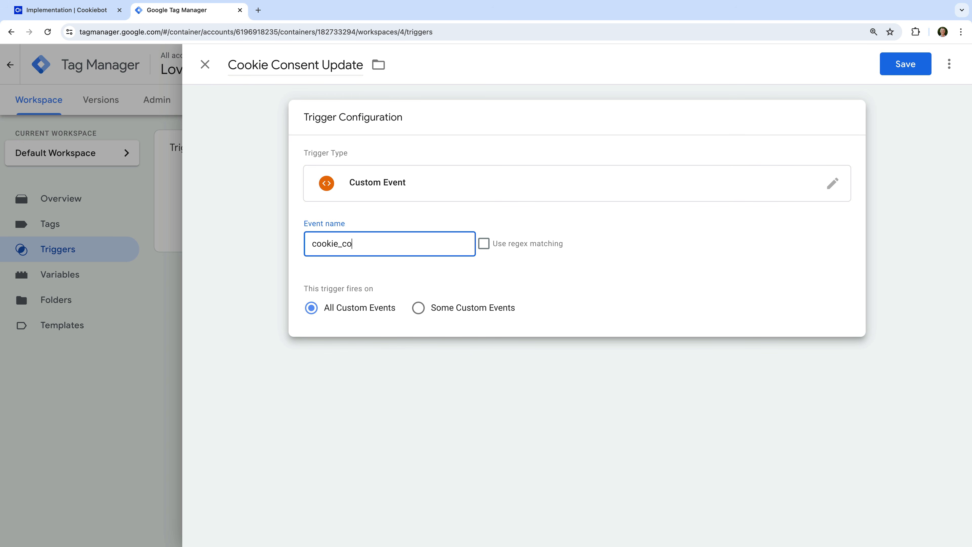
text(nsent_update)
click(405, 274)
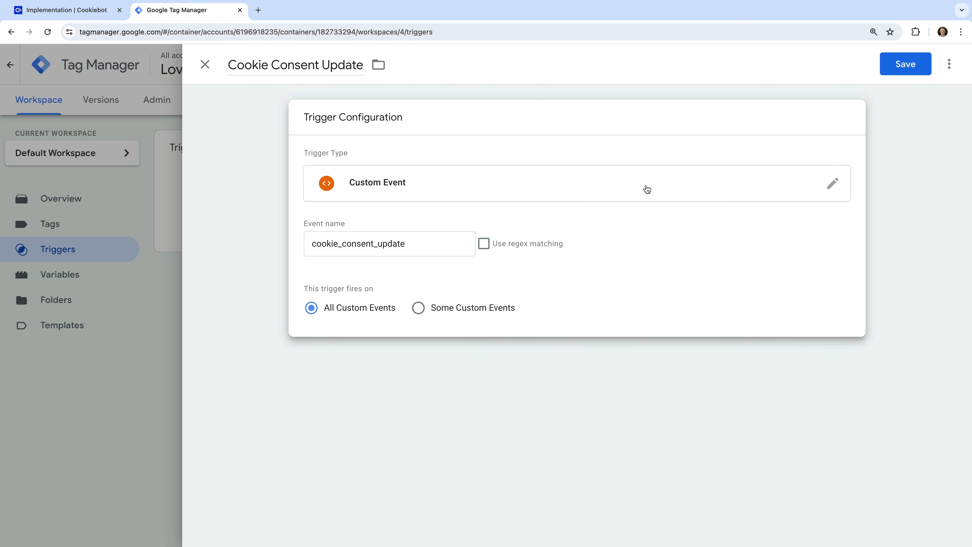
click(900, 63)
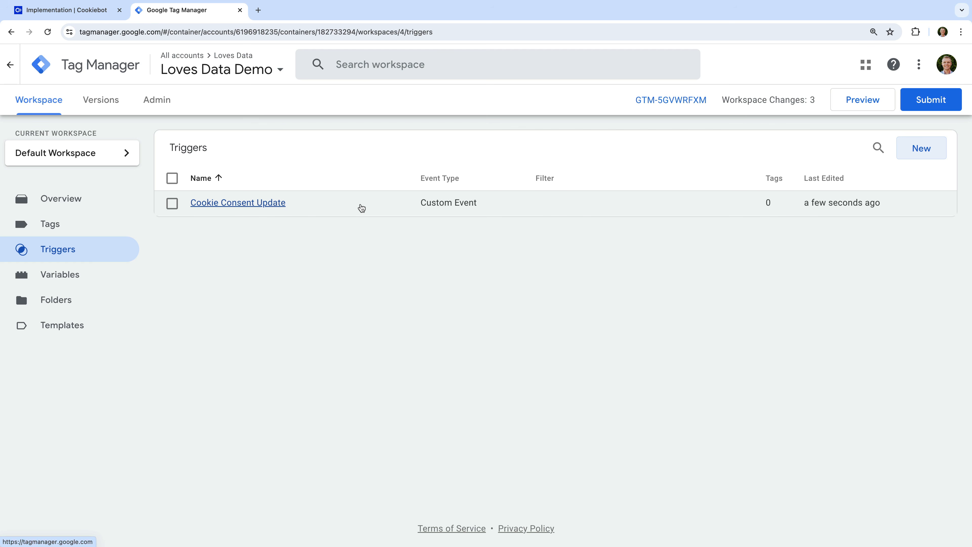
From the tags' consent overview, set the Cookiebot tag's additional consent checks to No additional consent required and save it
click(110, 234)
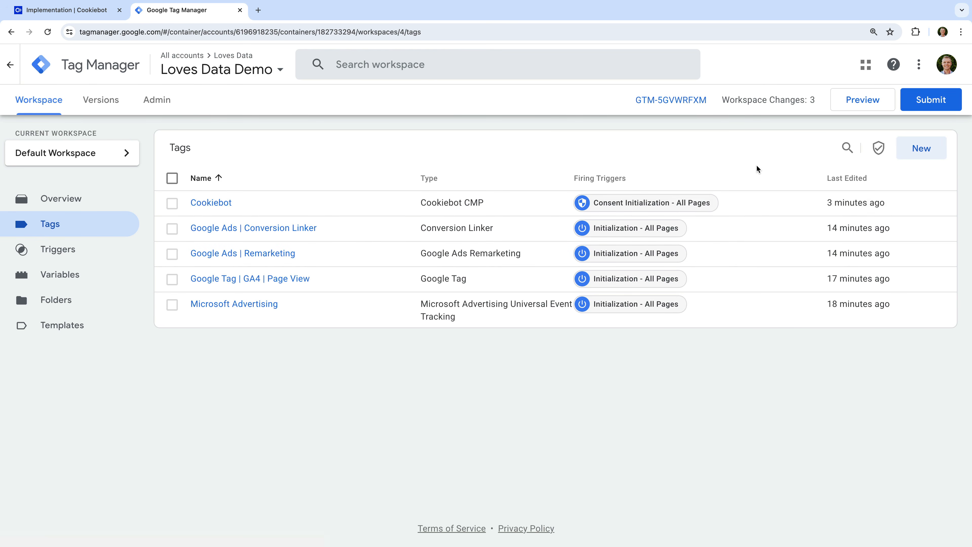
click(878, 150)
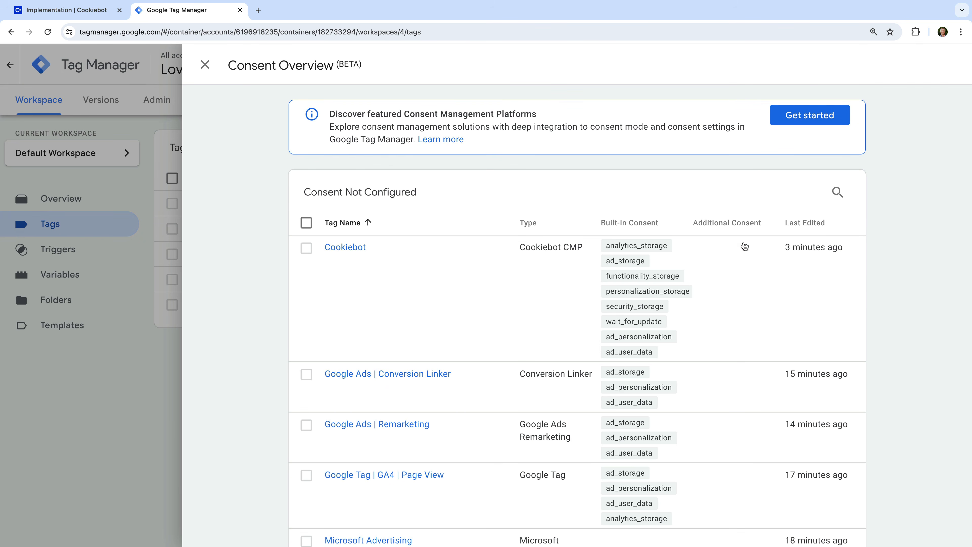
click(727, 260)
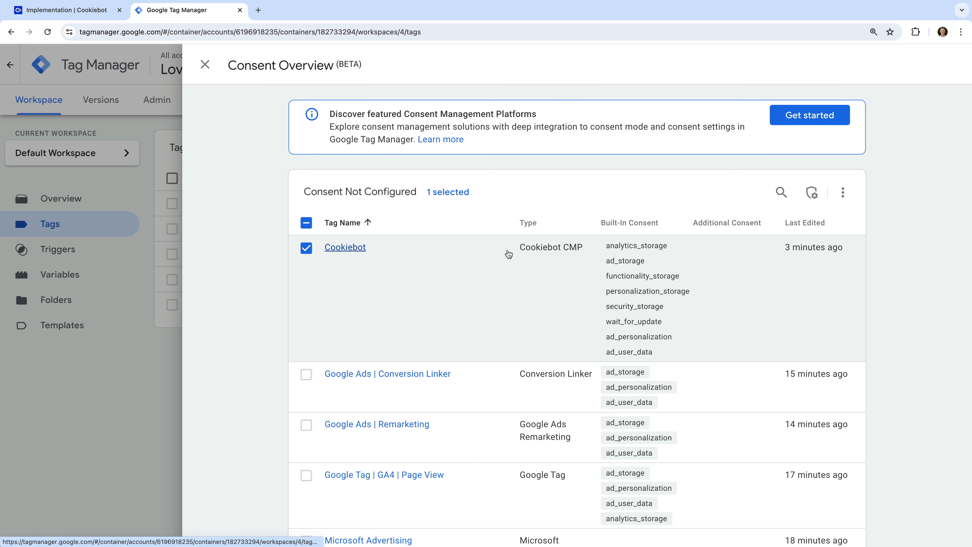
click(360, 248)
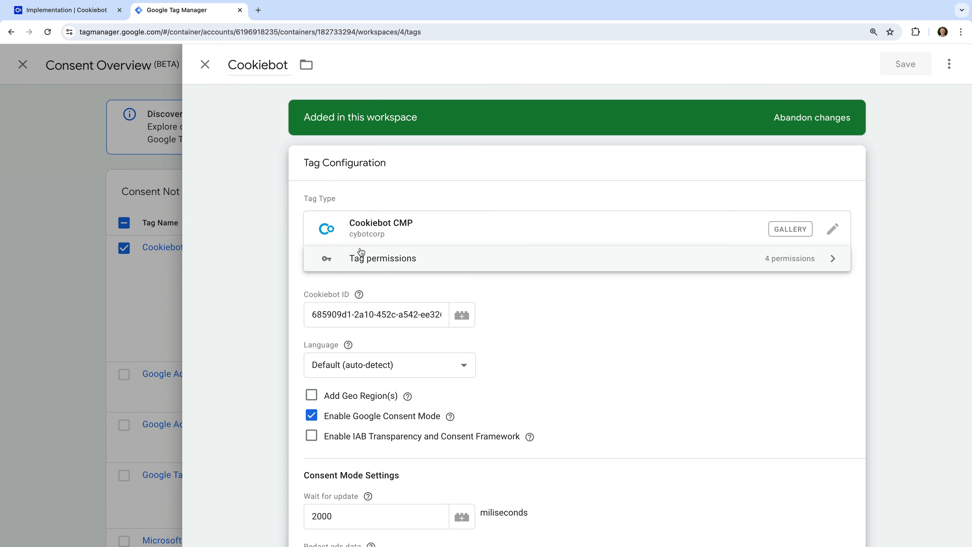
scroll(361, 251, down, 4)
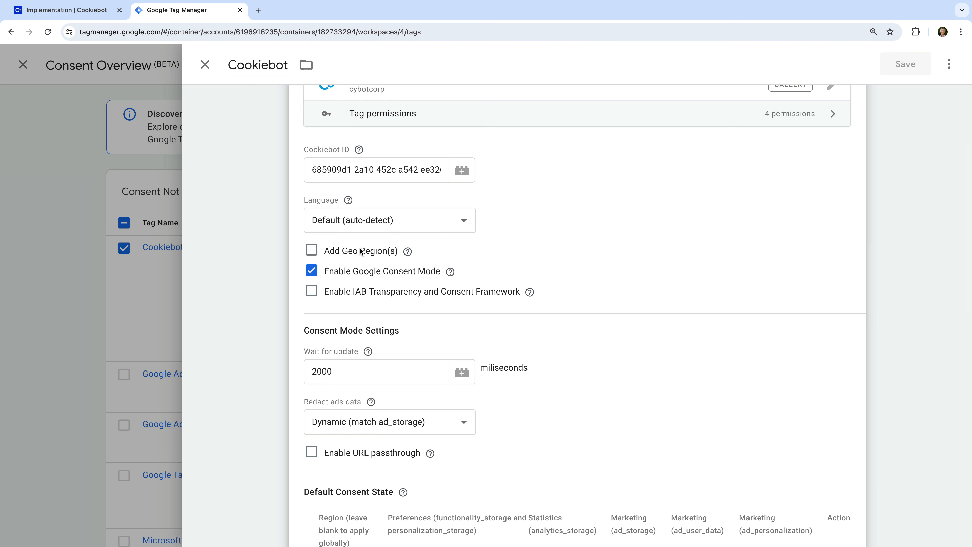
scroll(361, 251, down, 6)
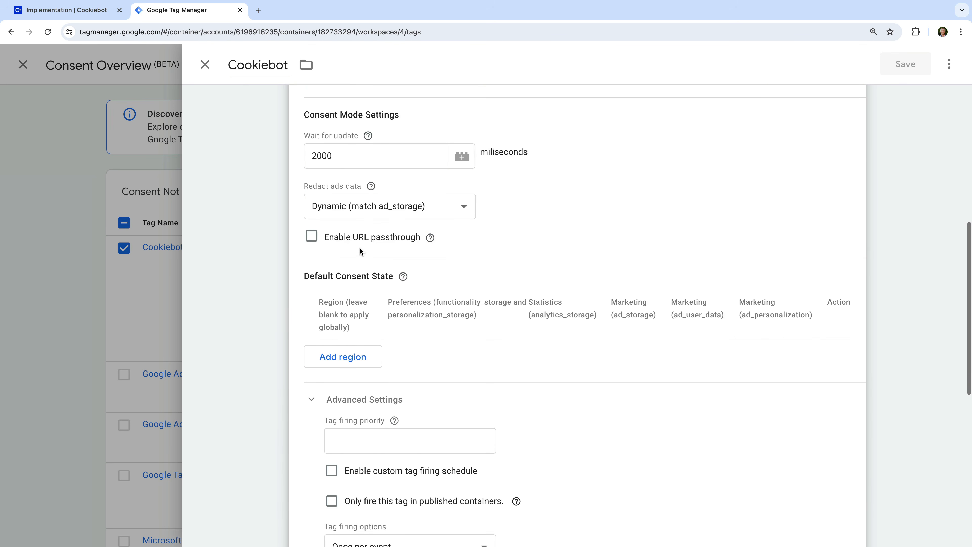
scroll(360, 251, down, 8)
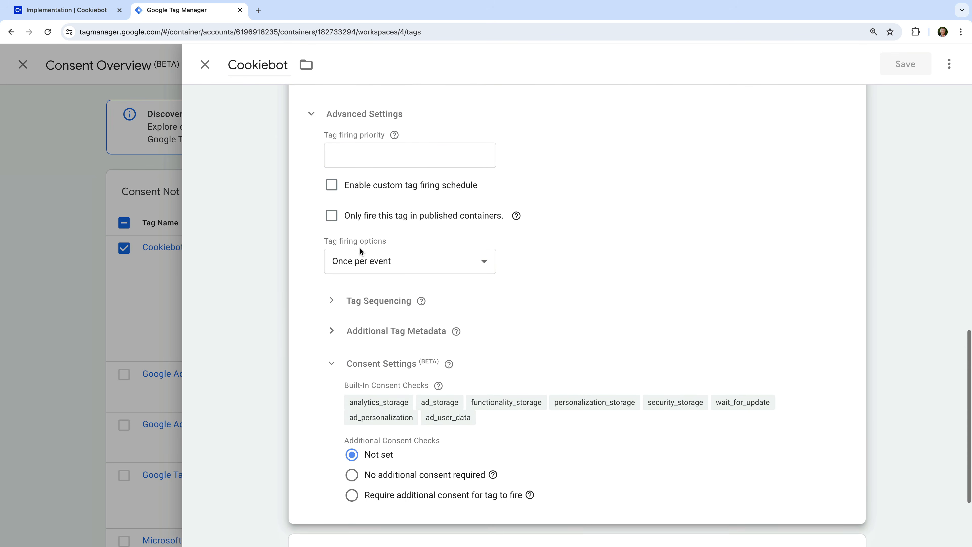
scroll(360, 248, down, 2)
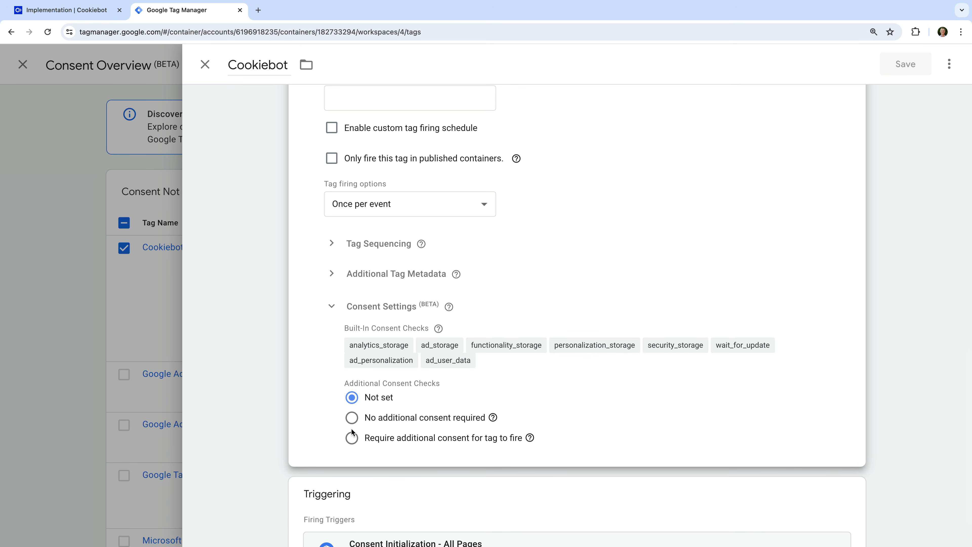
click(352, 418)
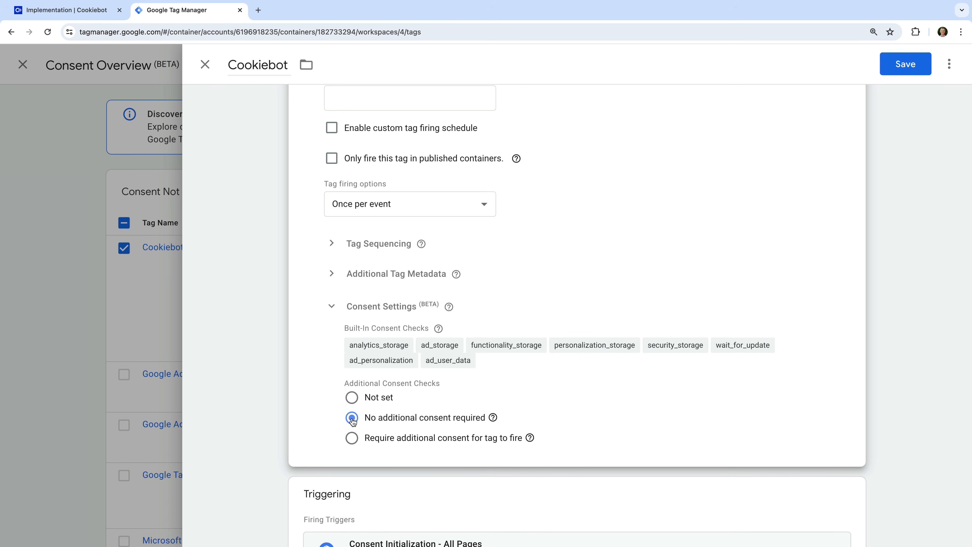
click(898, 72)
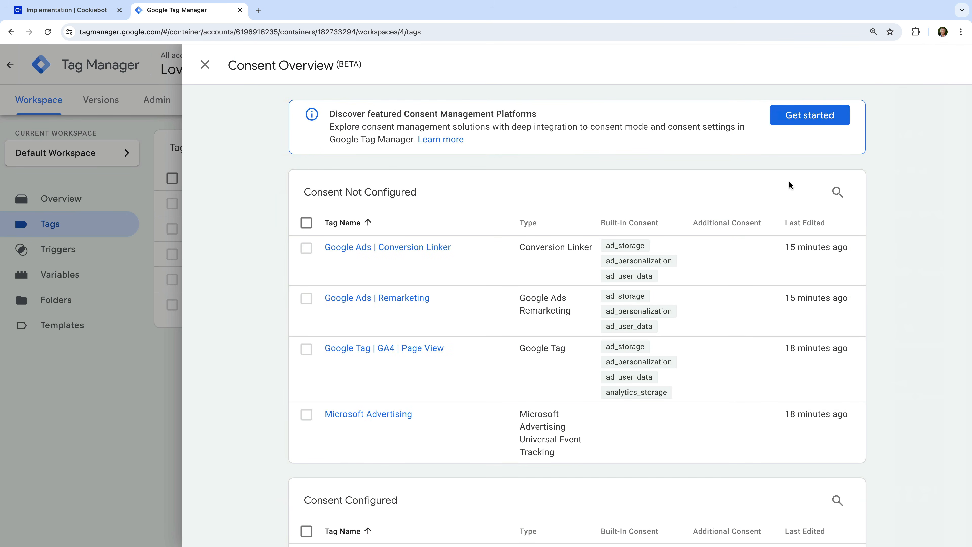
Set the Google Ads Conversion Linker, Google Ads Remarketing and GA4 Page View tags together to No additional consent required and save them
scroll(790, 185, down, 4)
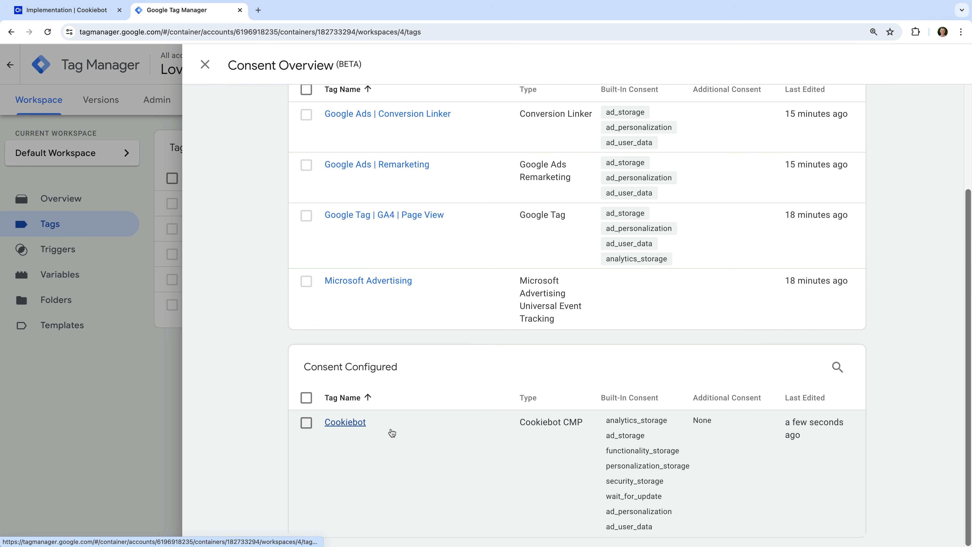
scroll(477, 301, up, 4)
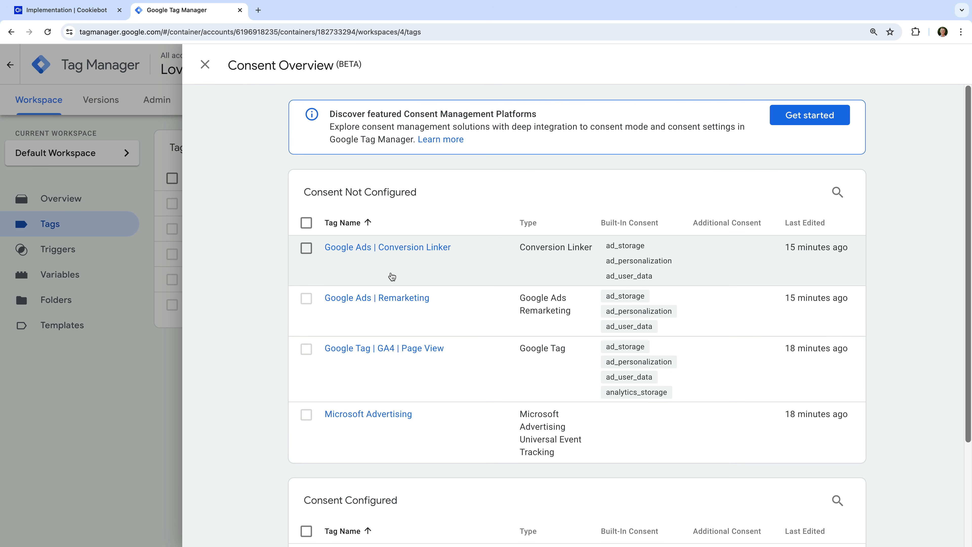
click(306, 249)
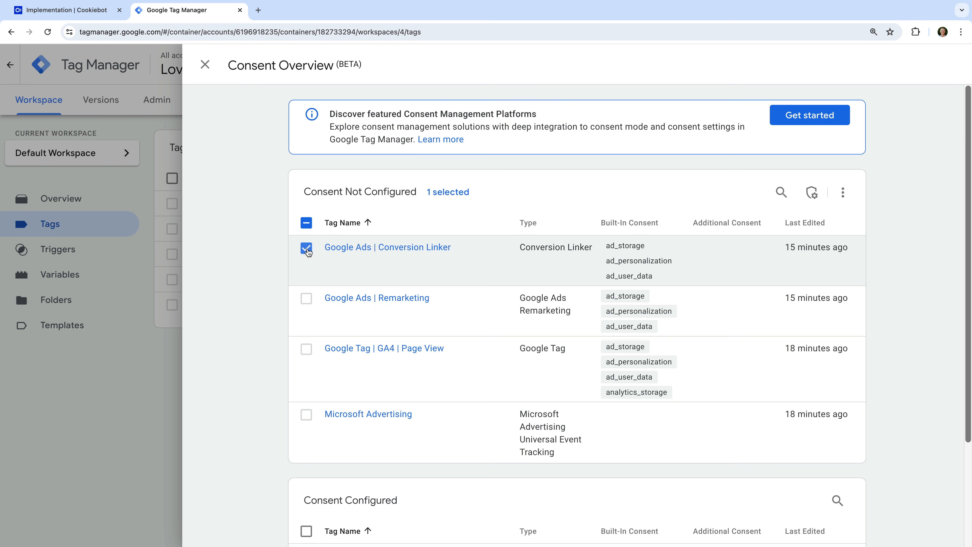
click(307, 299)
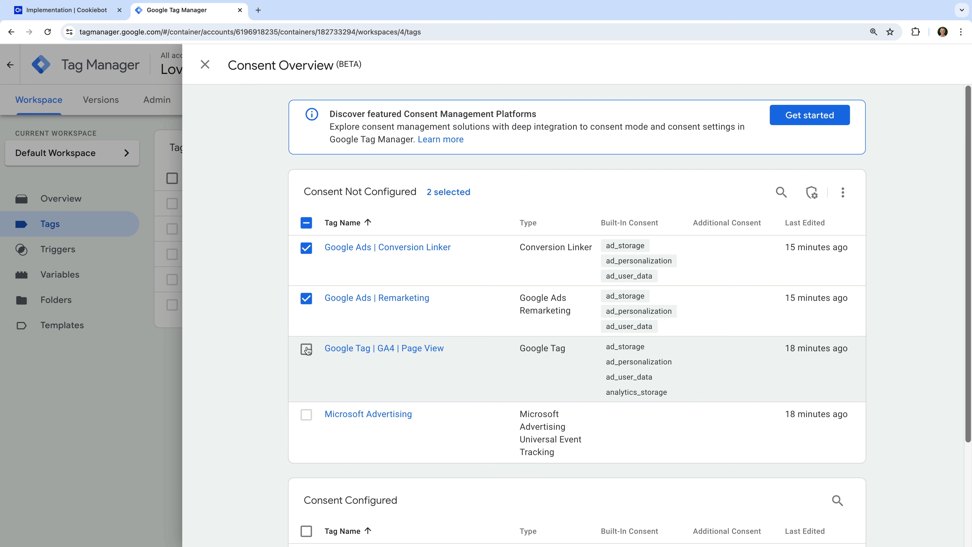
click(307, 352)
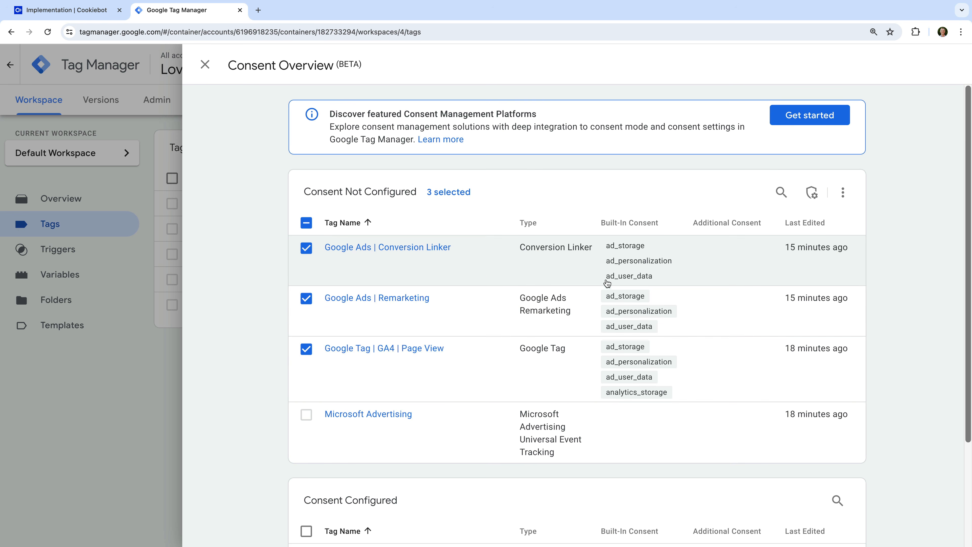
click(813, 198)
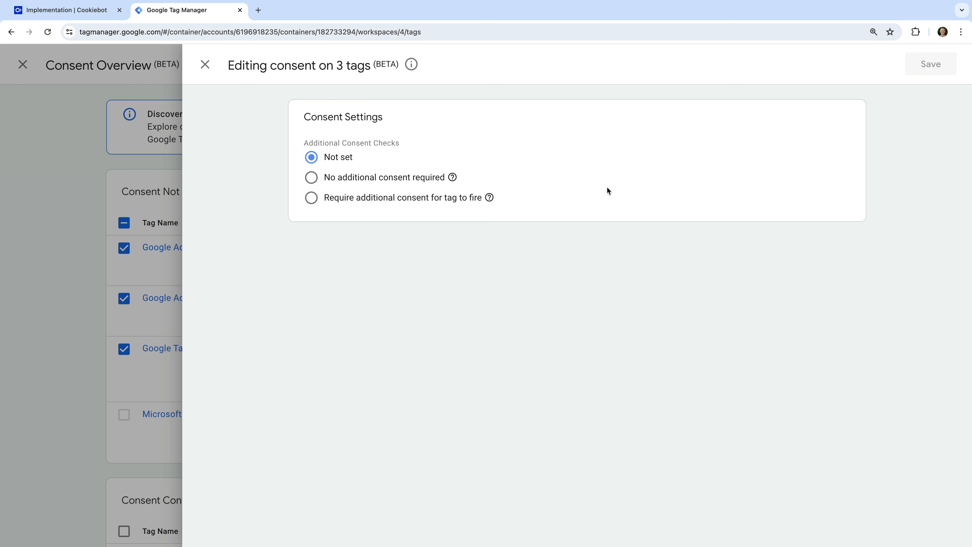
click(409, 180)
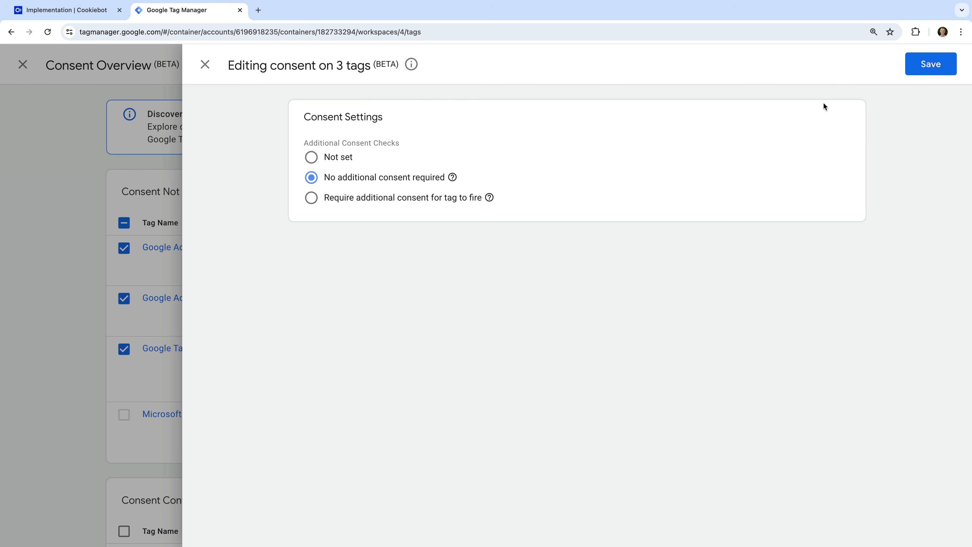
click(921, 70)
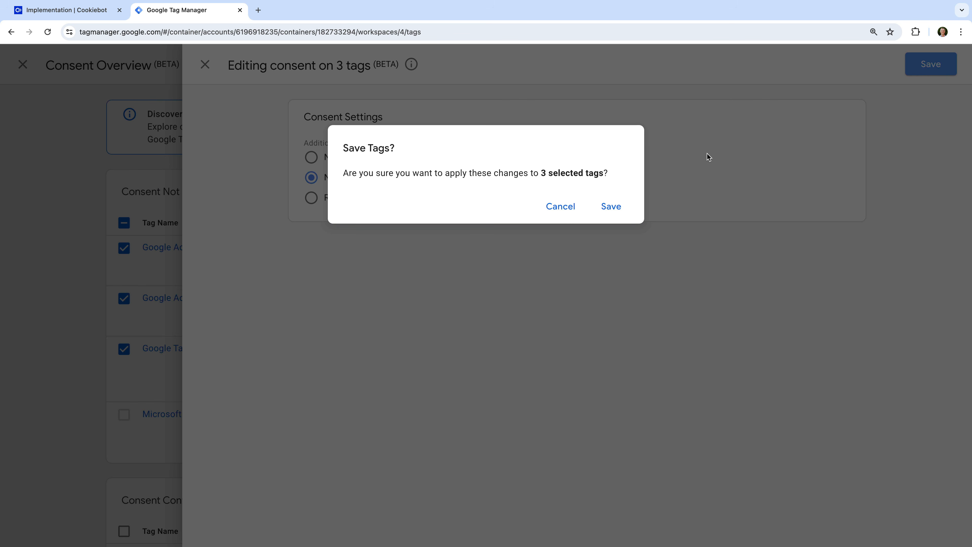
click(610, 208)
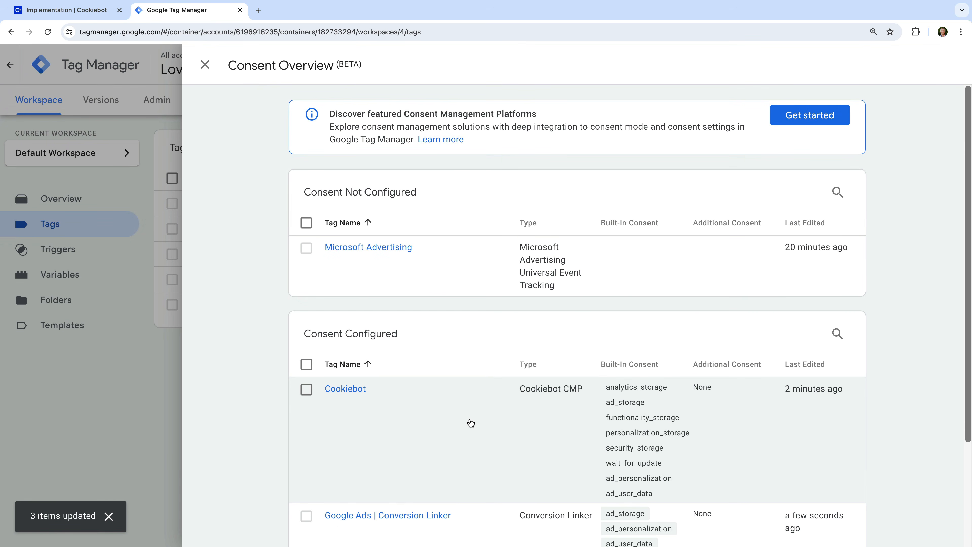
Open the Microsoft Advertising tag from the consent overview and set its additional consent checks to Require additional consent for tag to fire
scroll(464, 431, down, 3)
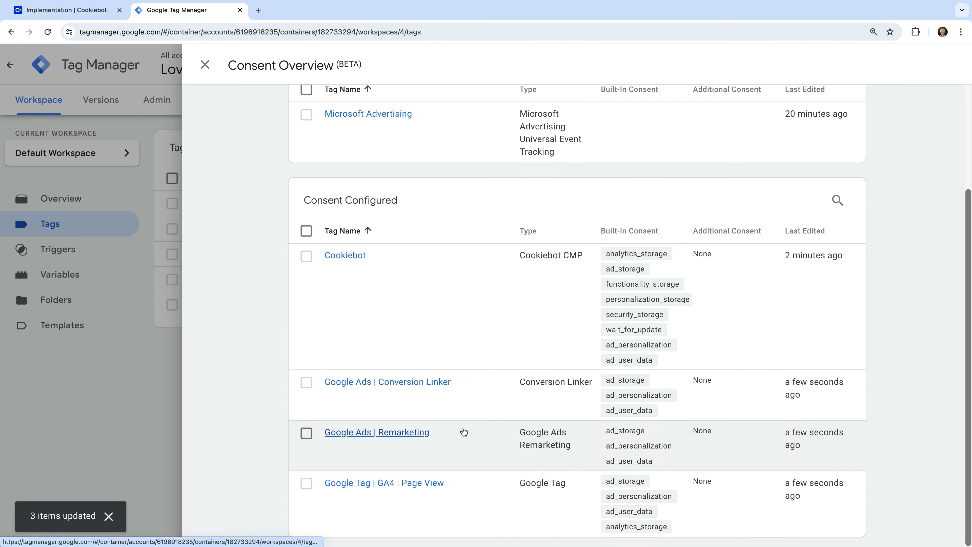
scroll(464, 431, up, 2)
scroll(463, 432, up, 2)
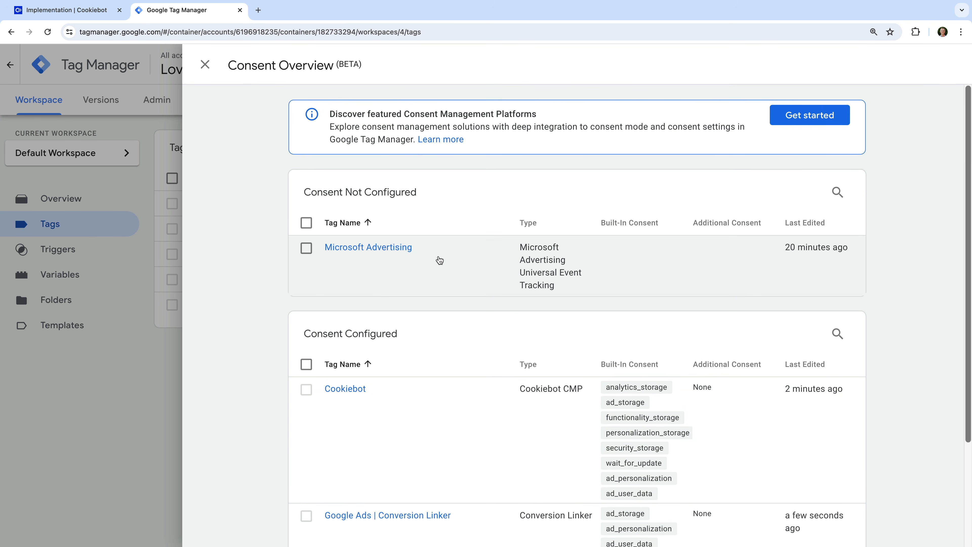
click(363, 251)
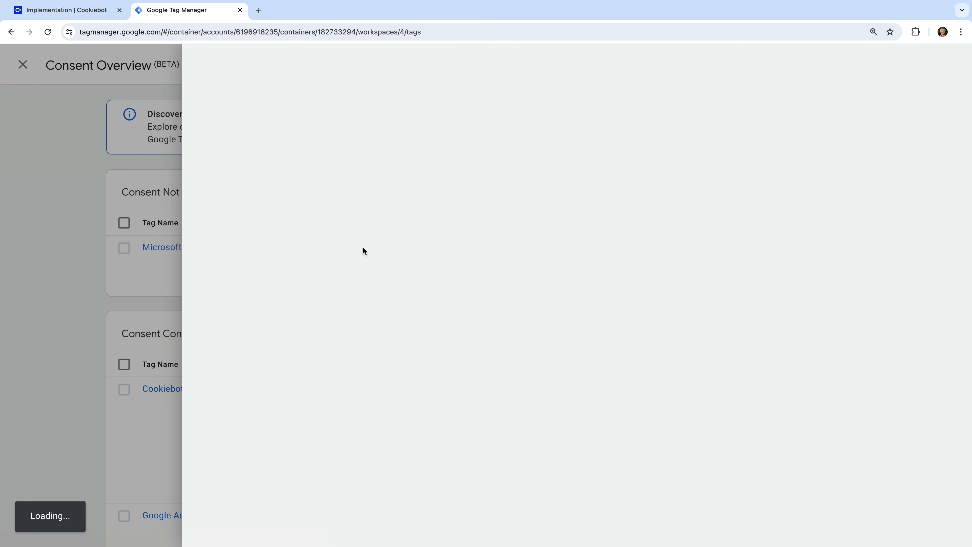
scroll(364, 248, down, 10)
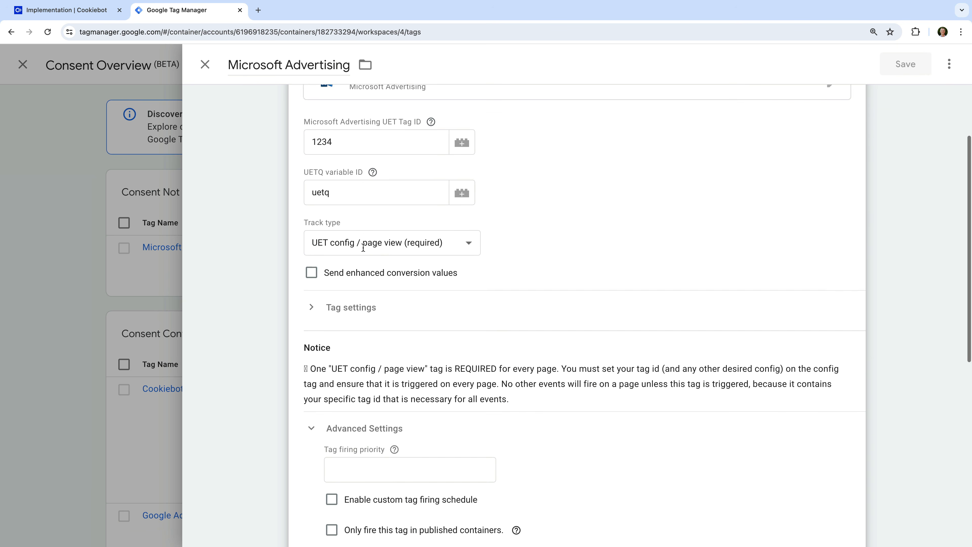
scroll(363, 247, down, 2)
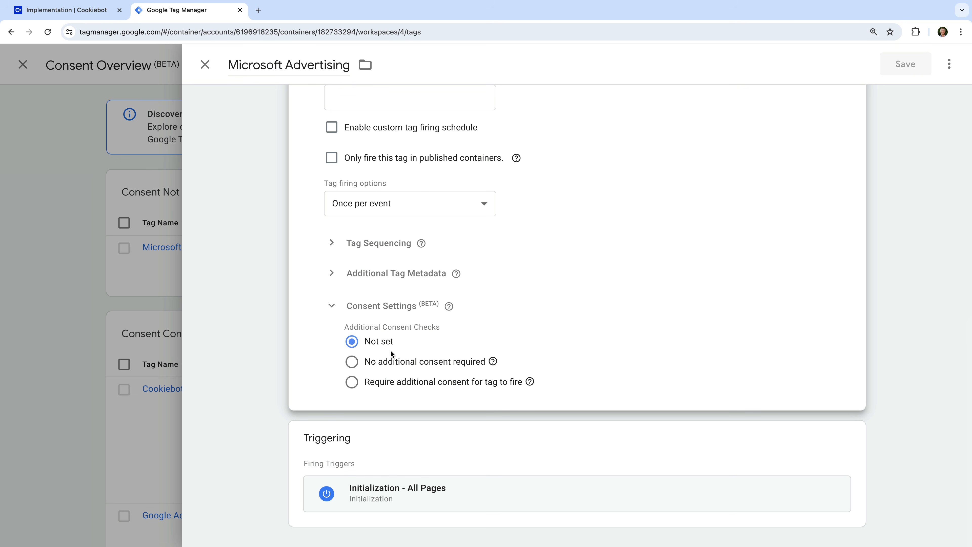
click(351, 382)
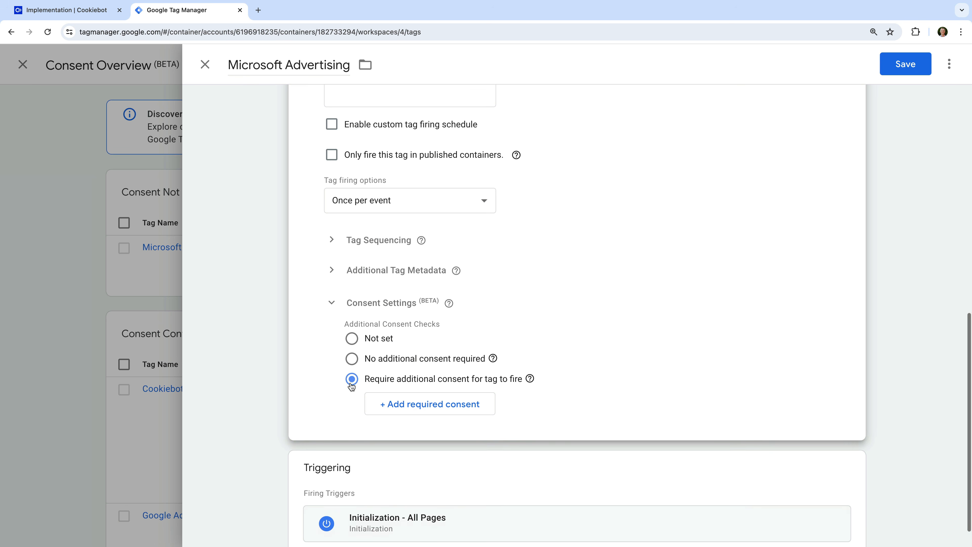
Add ad_storage, ad_personalization and ad_user_data as the required consents of the Microsoft Advertising tag
scroll(352, 383, down, 1)
click(414, 373)
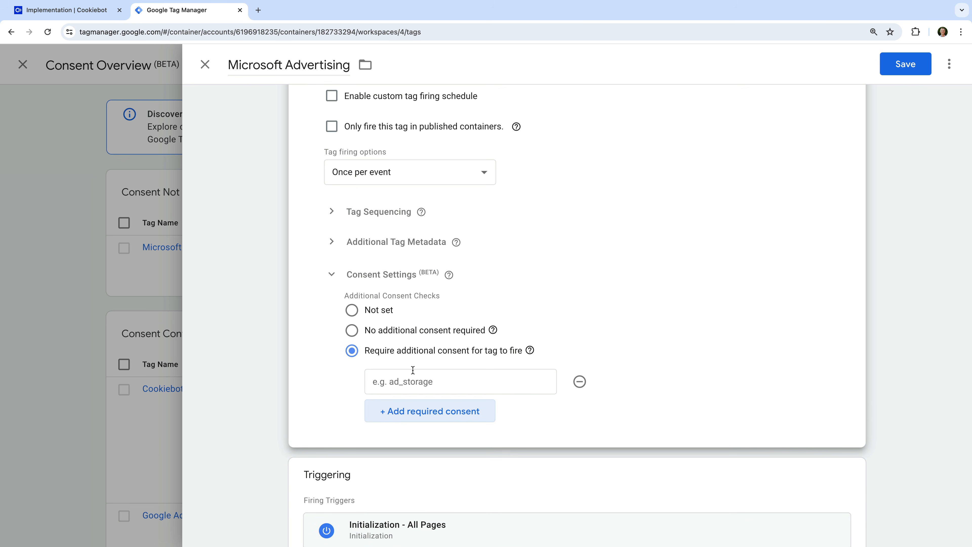
click(425, 383)
text(ad_)
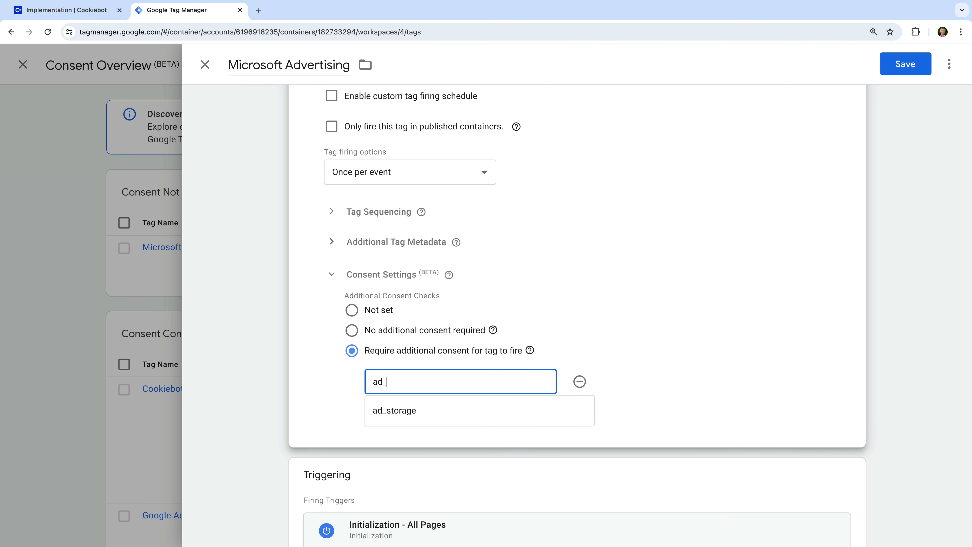
text(storage)
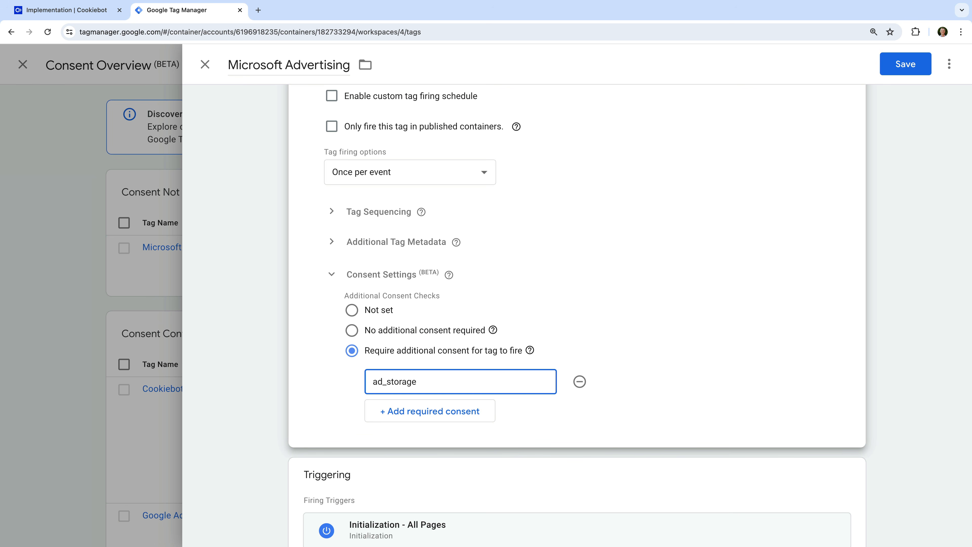
click(438, 409)
click(435, 411)
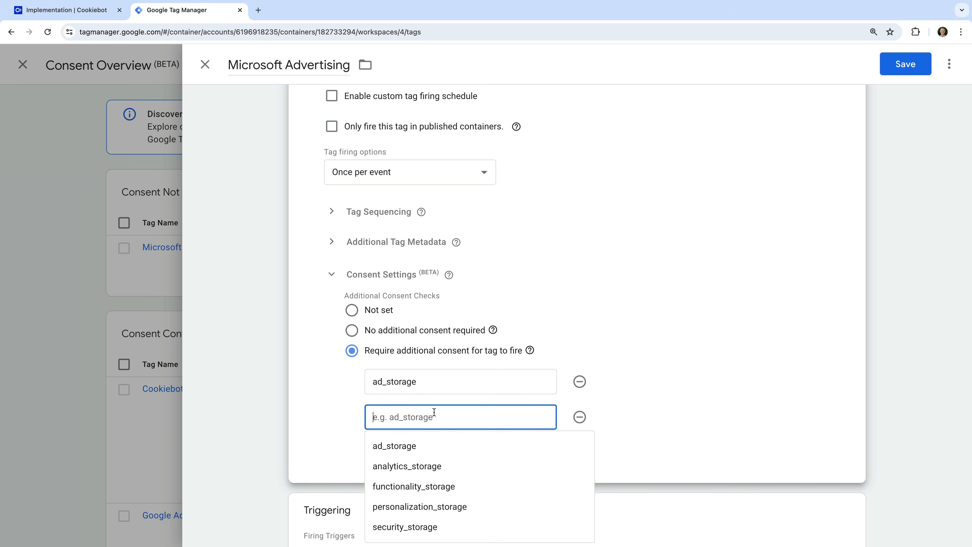
text(ad_pe)
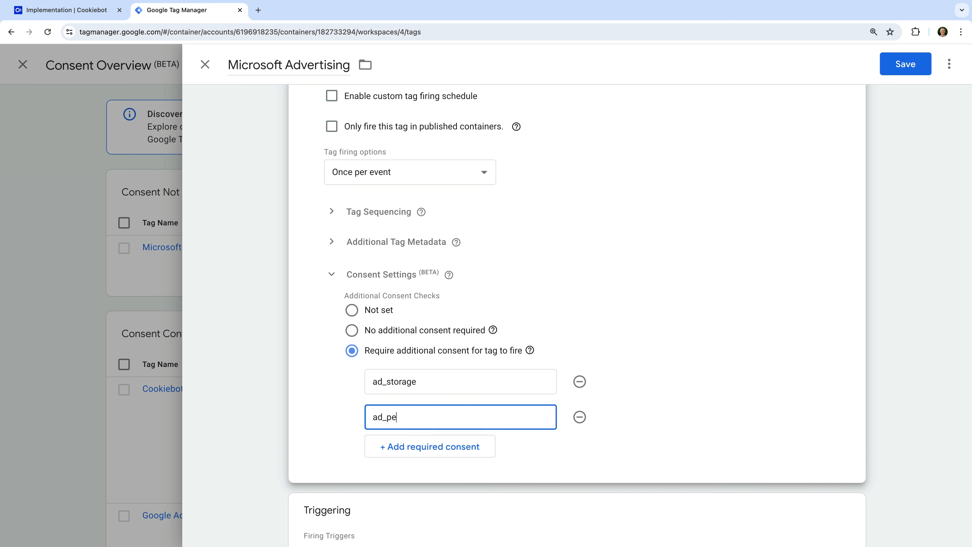
text(rsonalization)
click(412, 446)
click(412, 446)
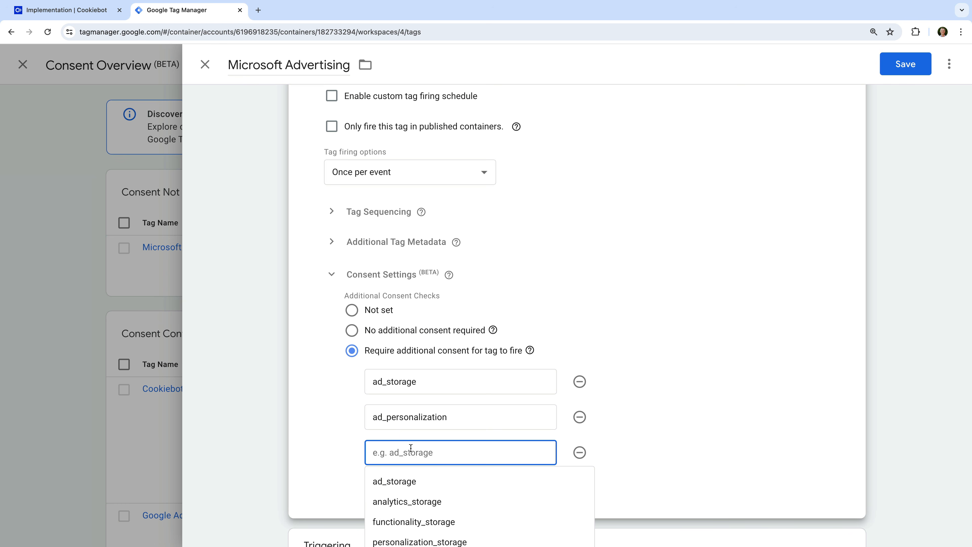
text(ad_user_data)
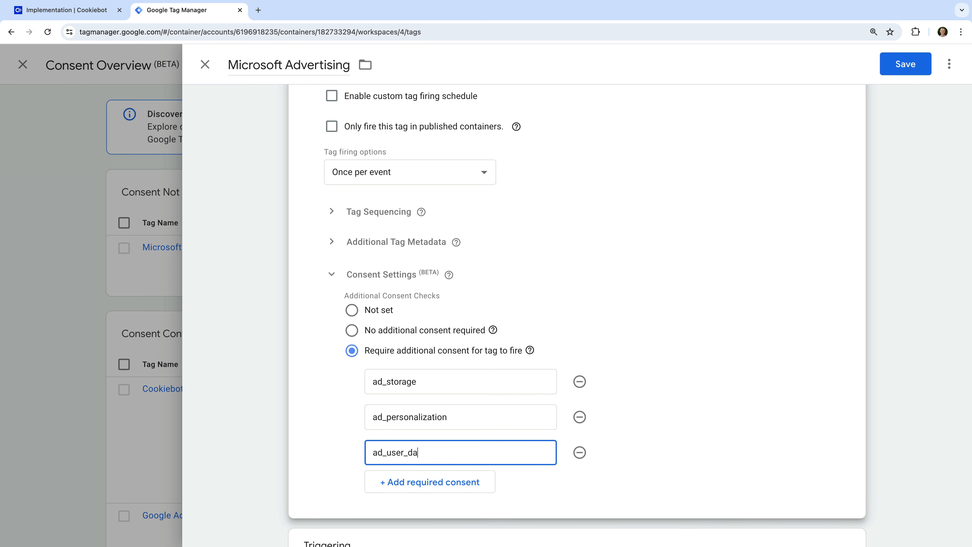
click(348, 464)
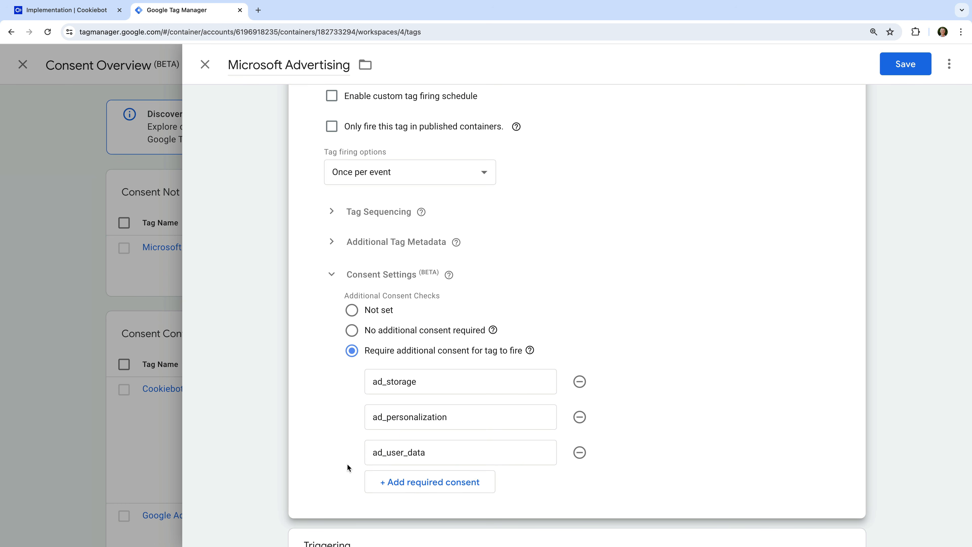
Replace the tag's Initialization - All Pages trigger with Cookie Consent Update and save the Microsoft Advertising tag
scroll(347, 466, down, 3)
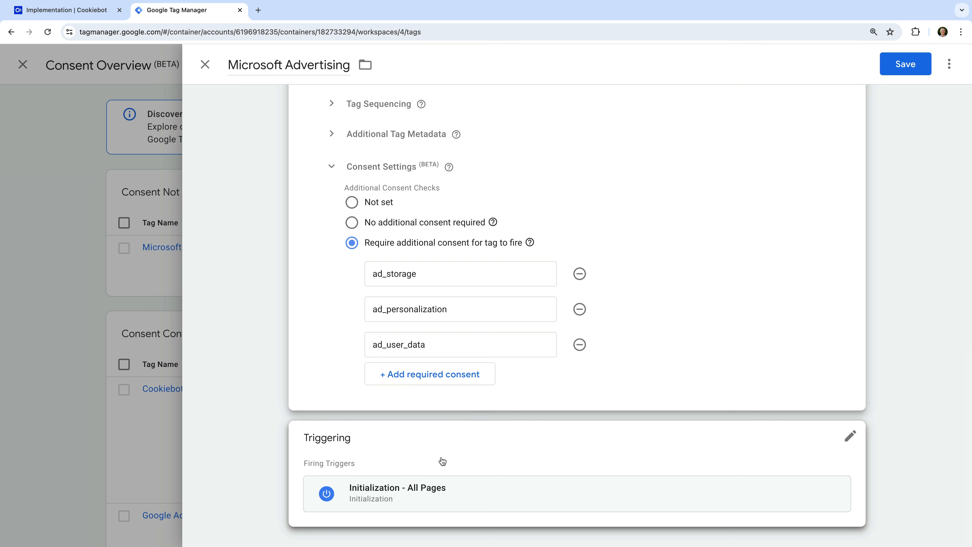
click(529, 461)
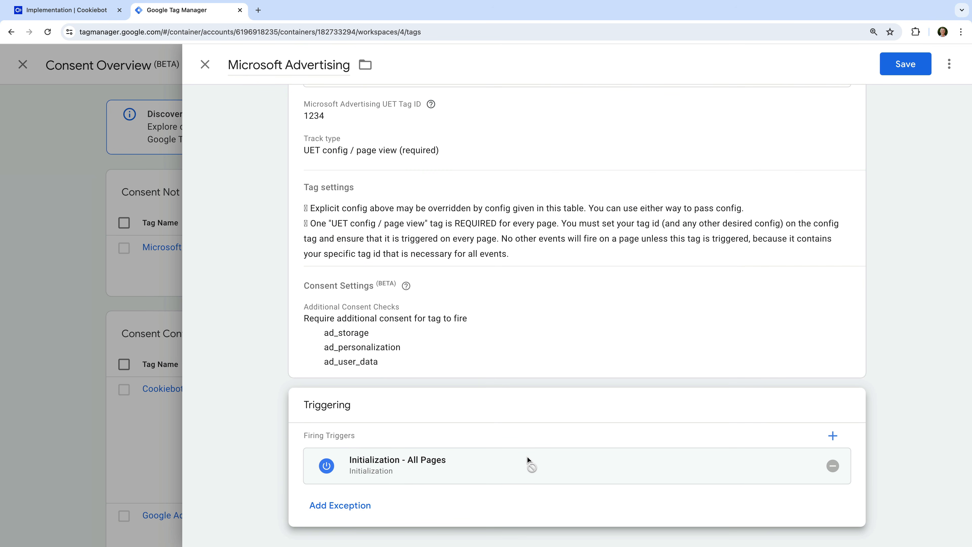
click(832, 465)
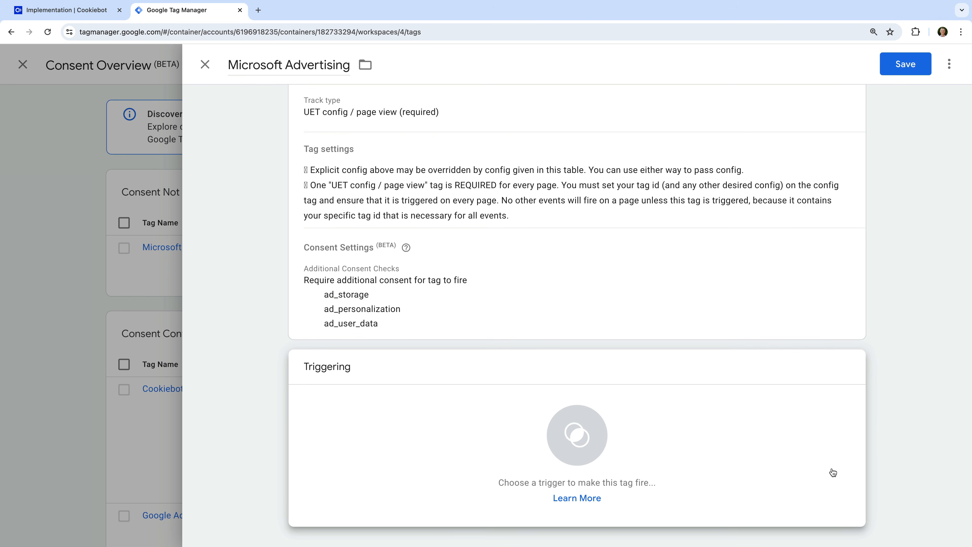
click(833, 472)
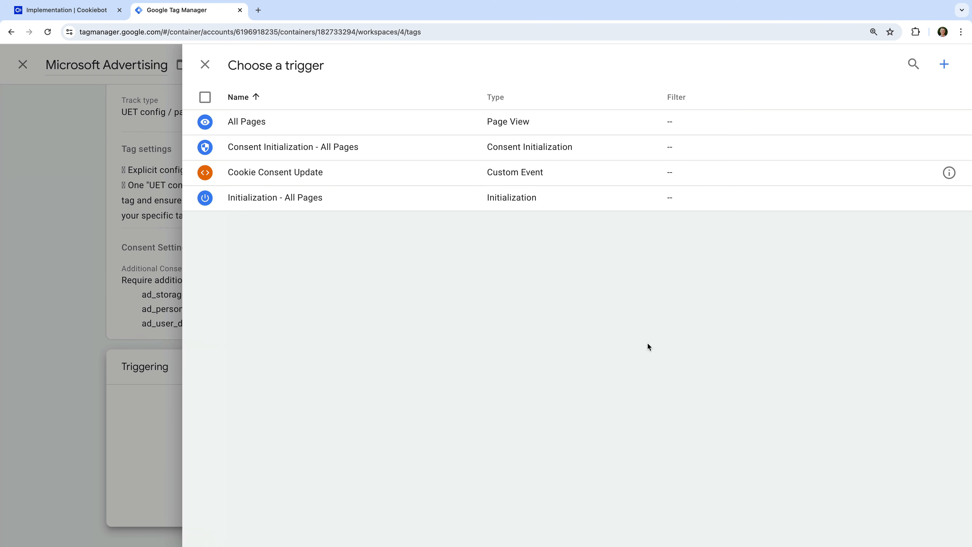
click(345, 176)
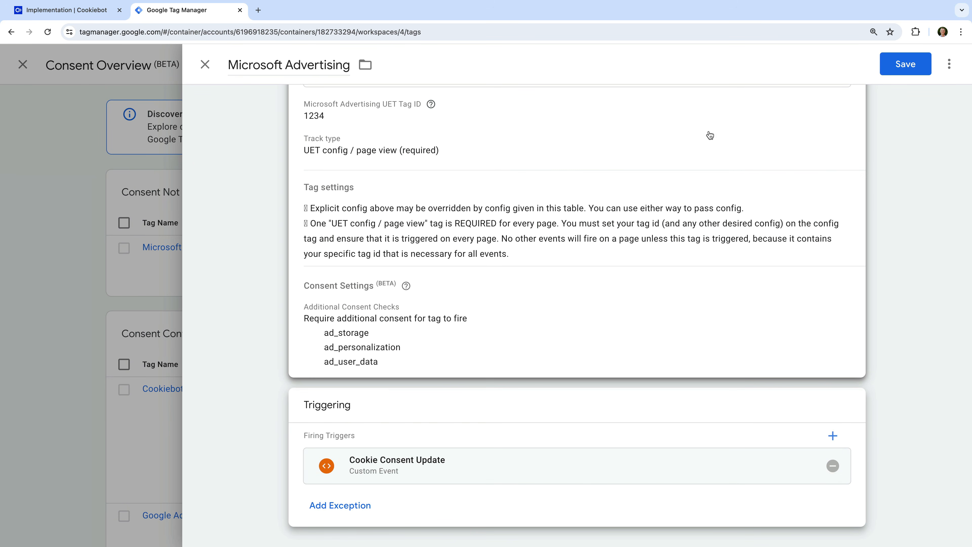
click(919, 66)
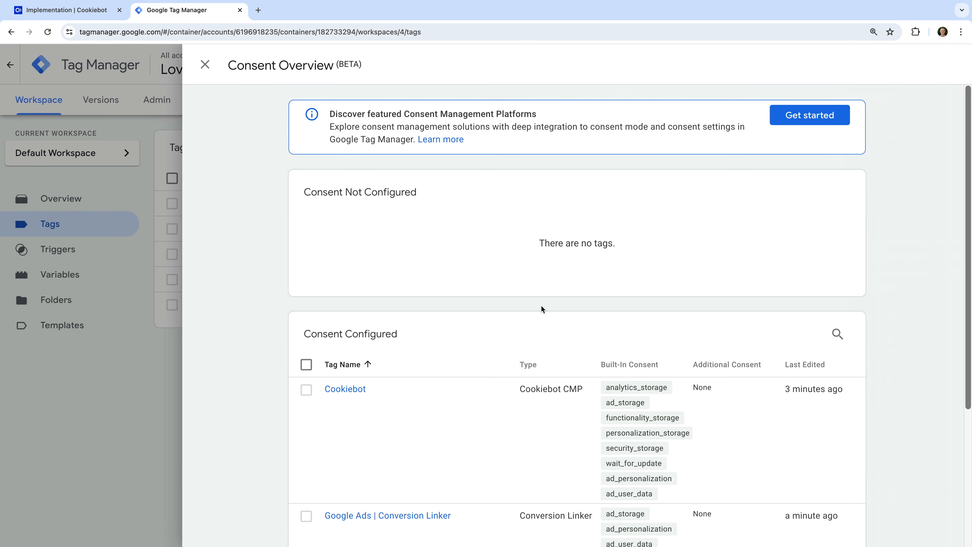
click(203, 65)
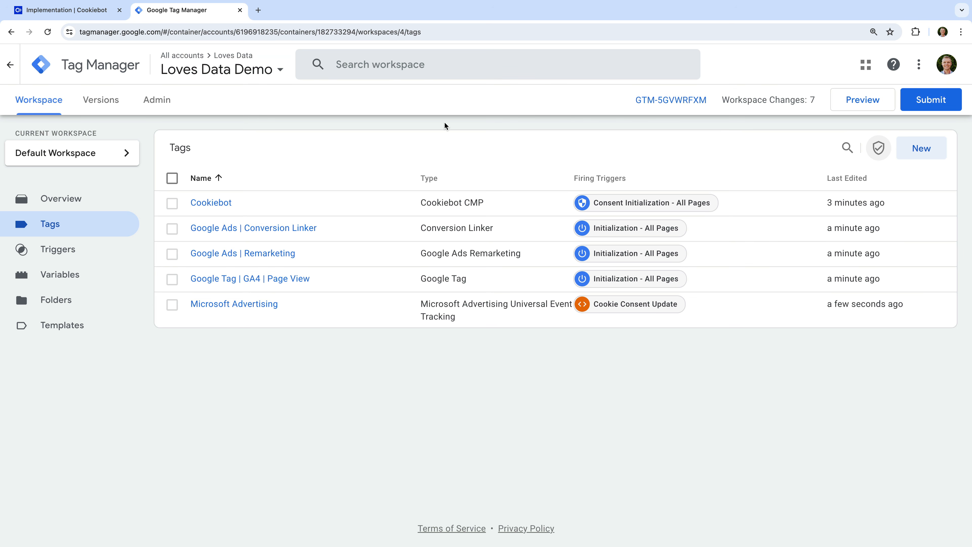
click(853, 105)
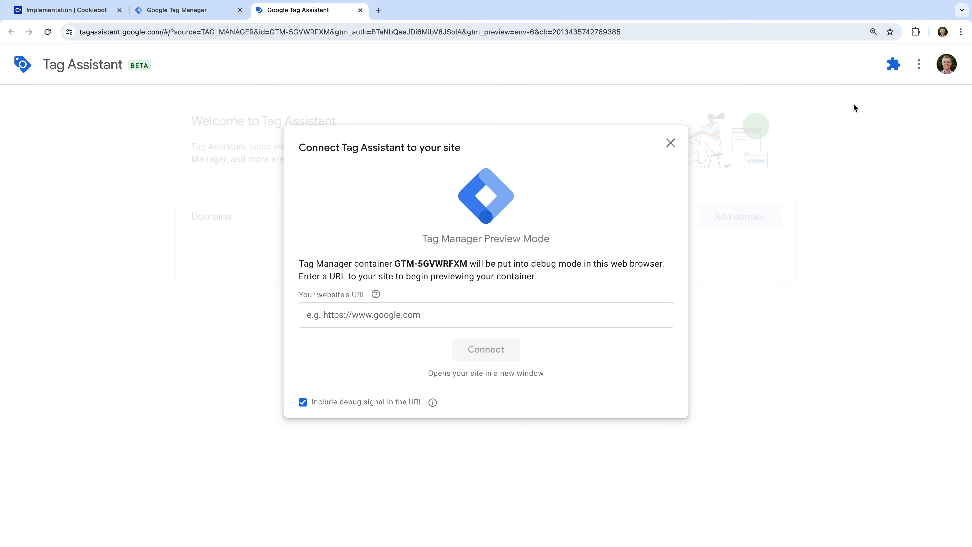
click(457, 323)
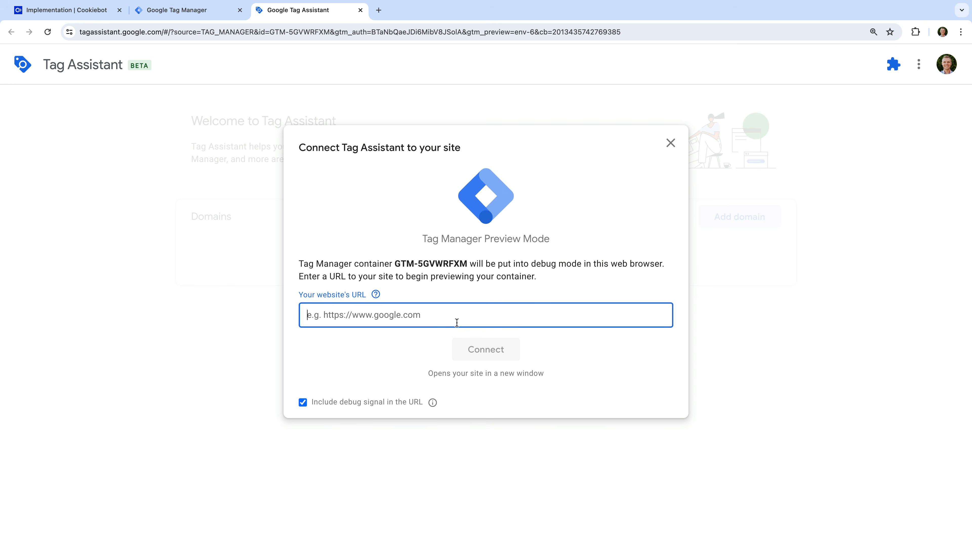
text(https://www.lovesdata-test.com/)
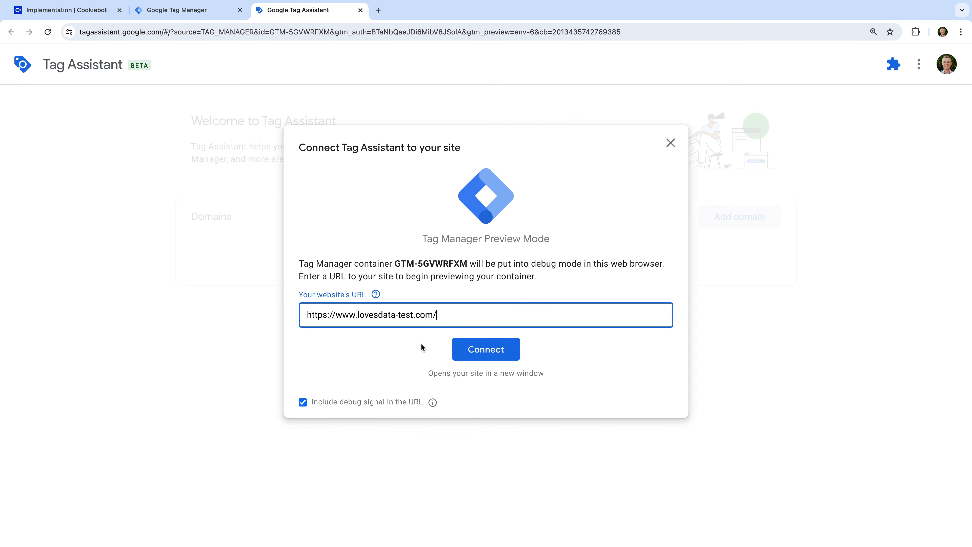
click(417, 346)
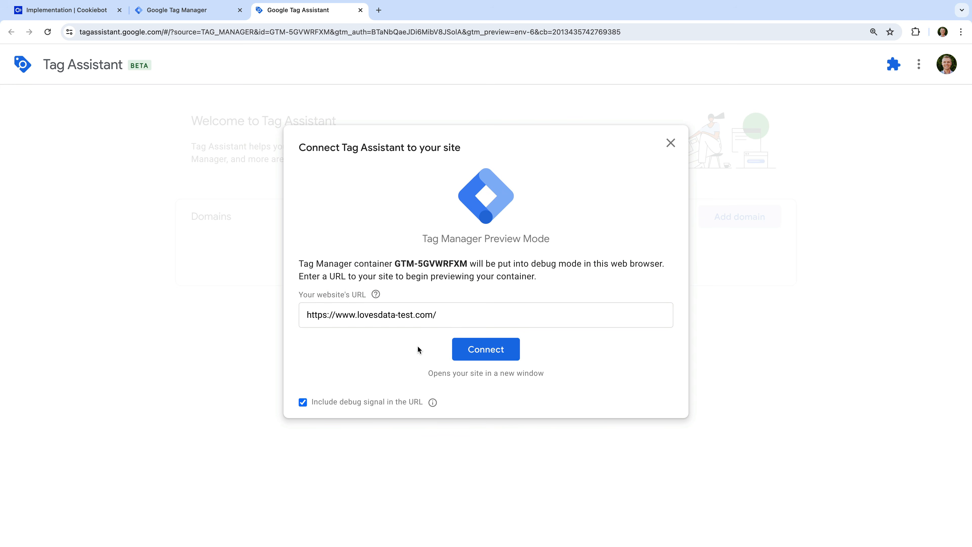
click(479, 354)
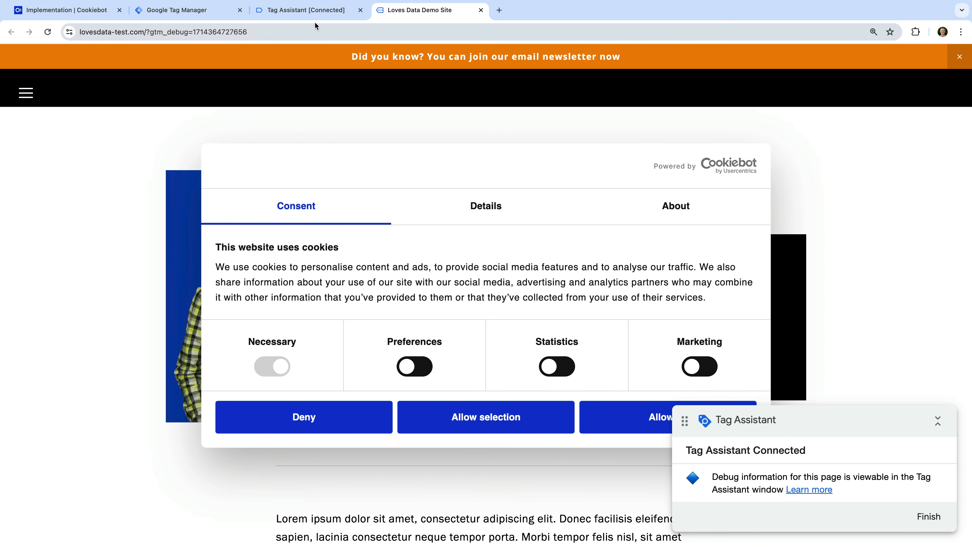
In Tag Assistant, examine the Cookie Consent State parameter of the Google Analytics tag's Page View hit
click(311, 14)
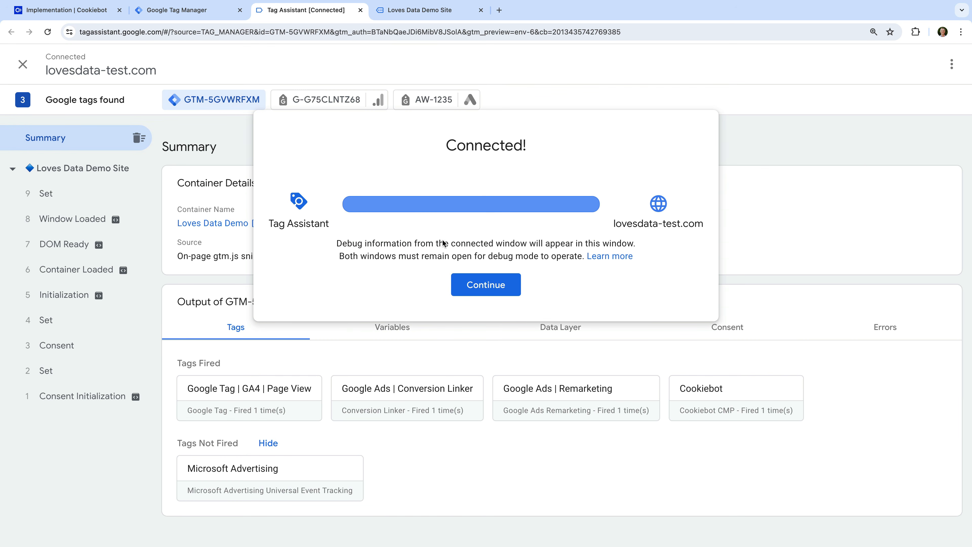
click(463, 282)
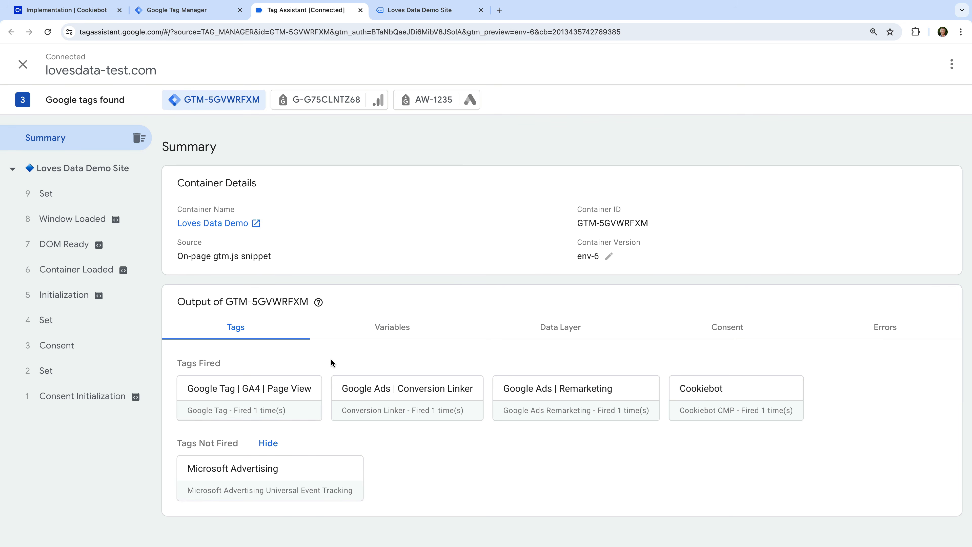
click(346, 104)
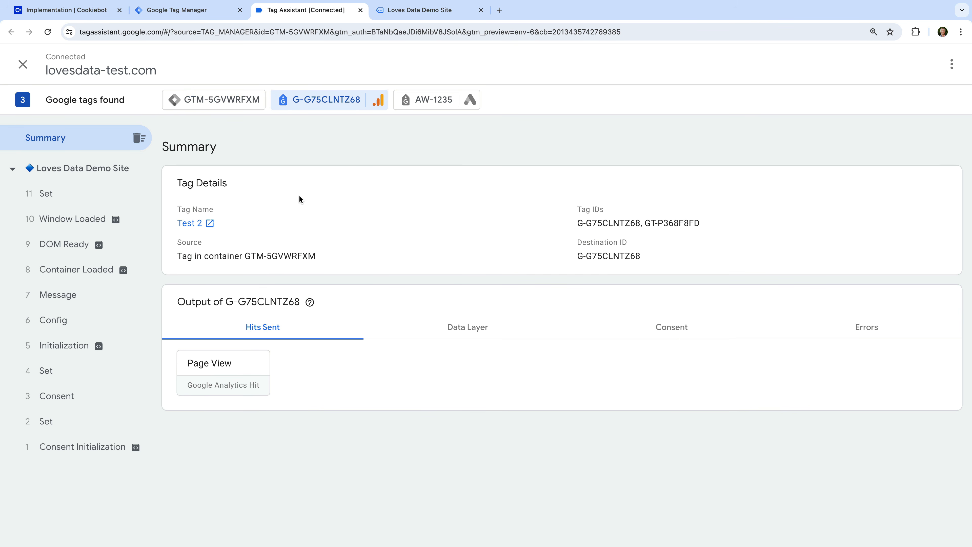
click(233, 363)
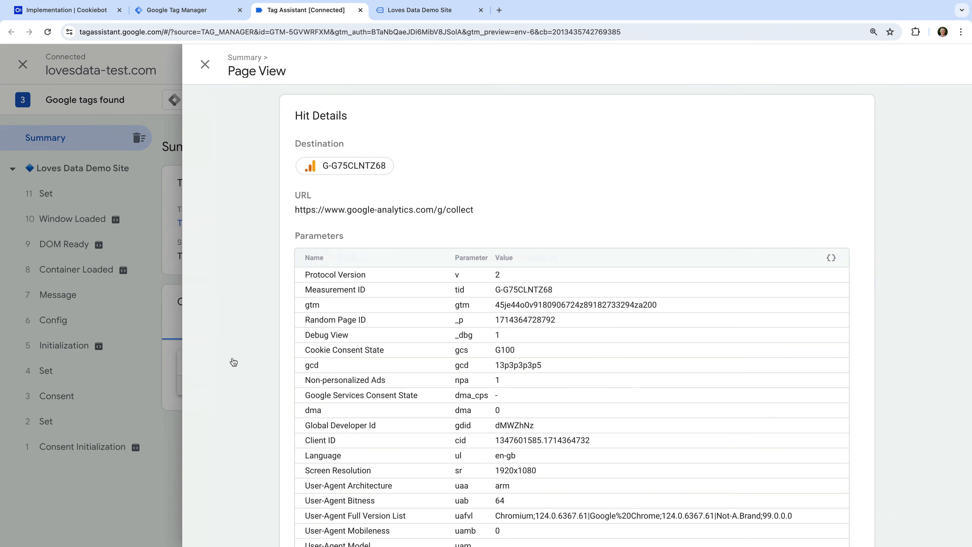
drag(305, 350, 386, 349)
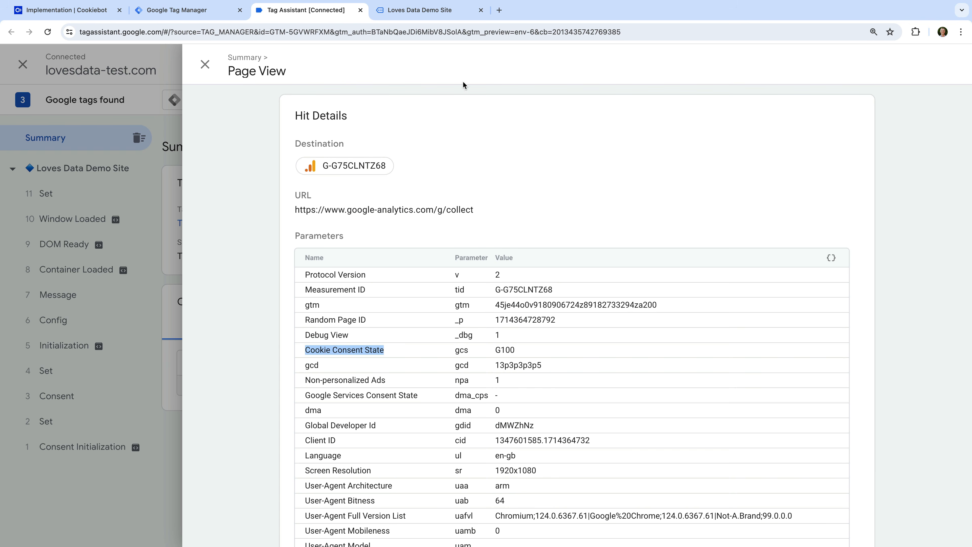
On the demo site, allow all cookies in the consent banner, follow the Learn More link and return to Tag Assistant
click(452, 11)
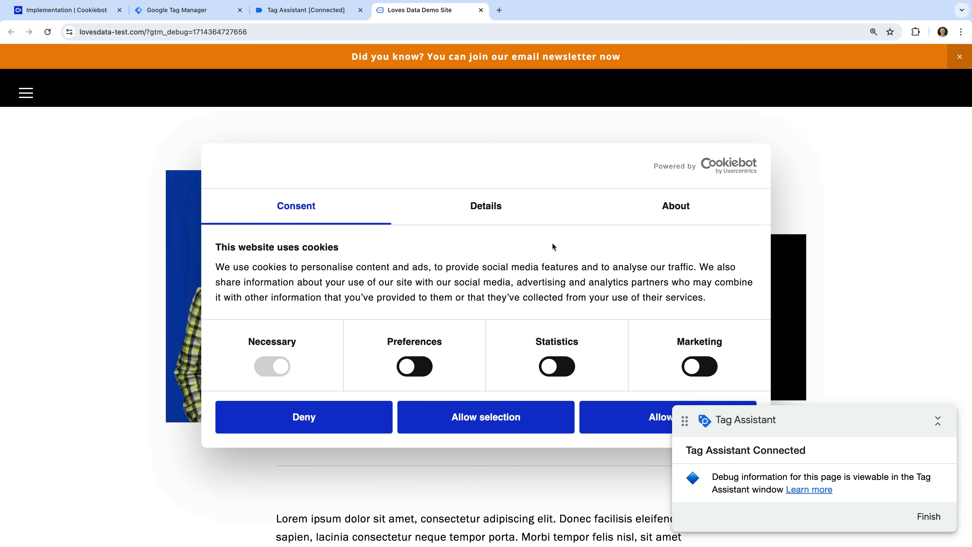
click(616, 413)
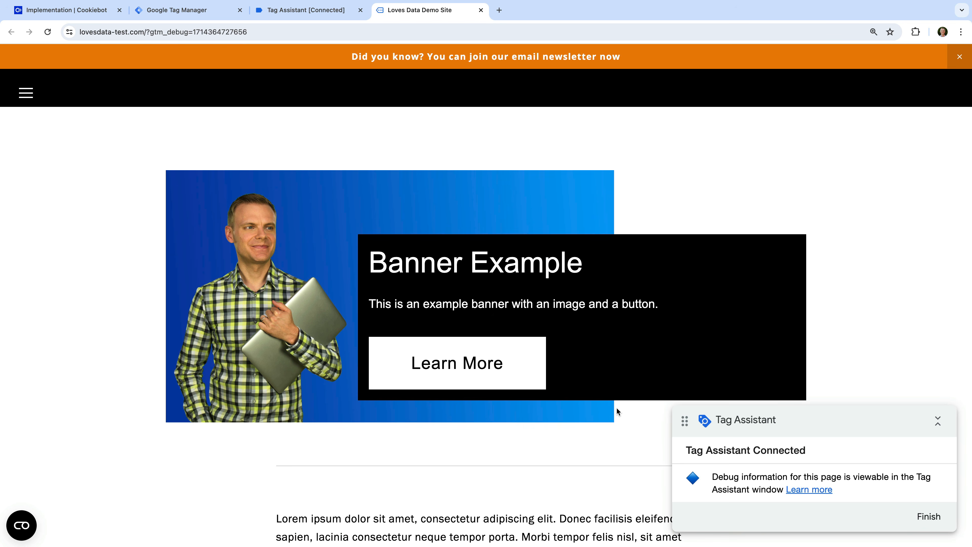
click(481, 363)
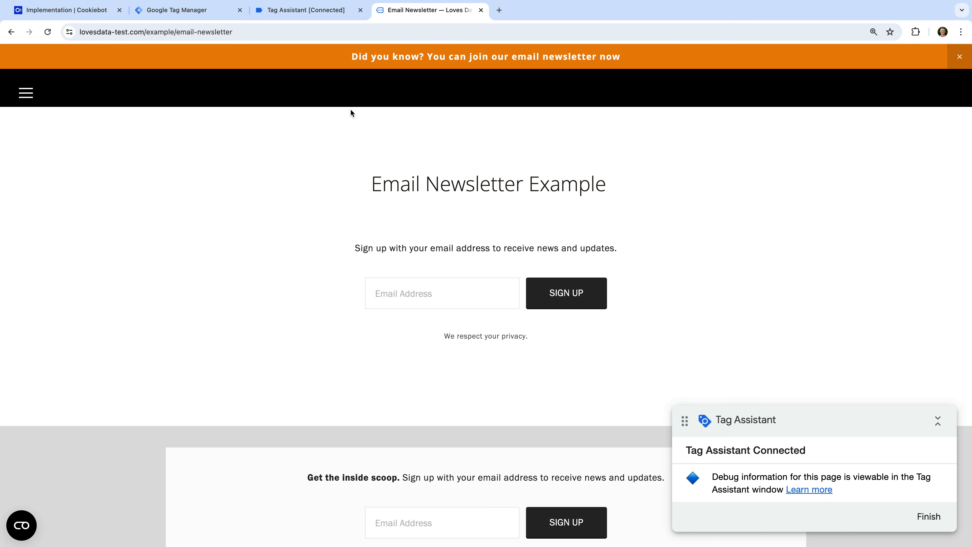
click(302, 10)
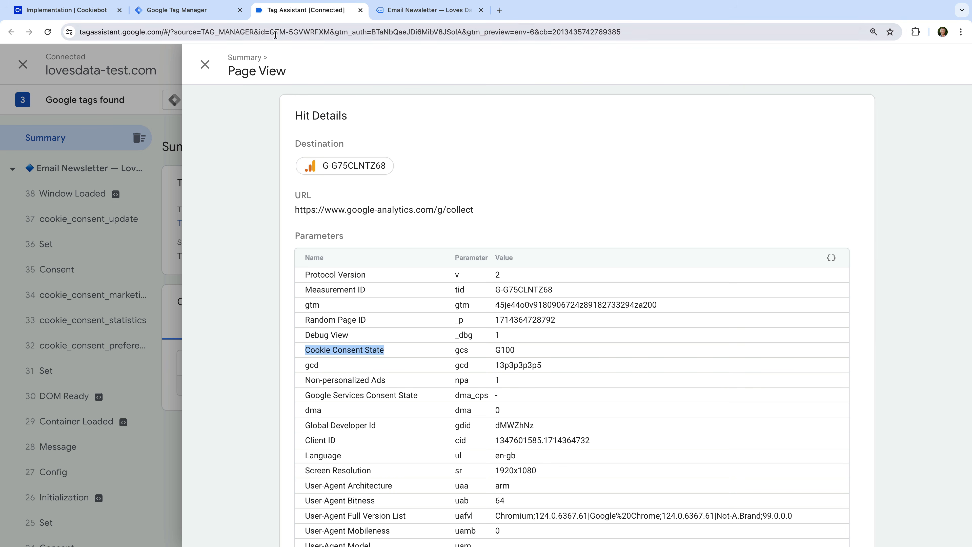
Check the Cookie Consent State value in the newest Google Analytics Page View hit, and view the fired tags of container GTM-5GVWRFXM
click(205, 64)
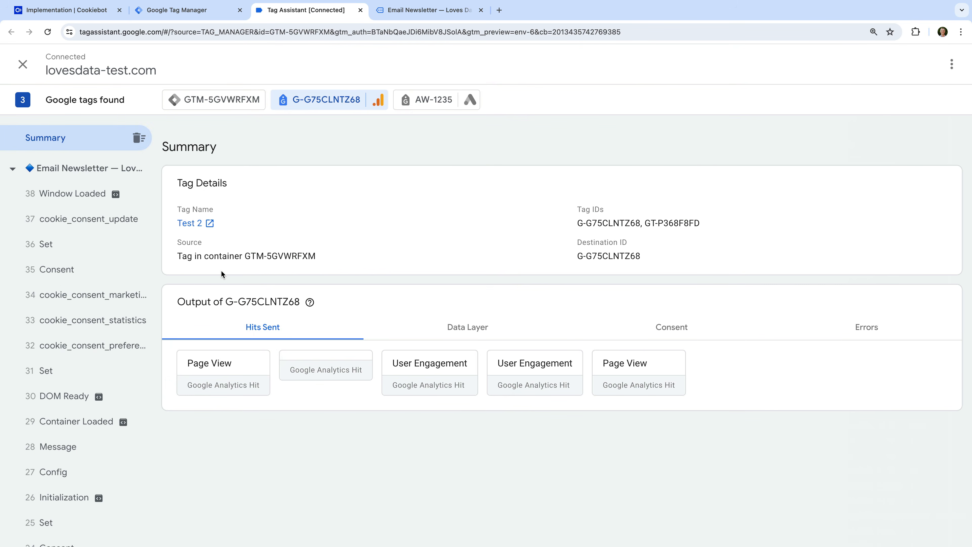
click(226, 366)
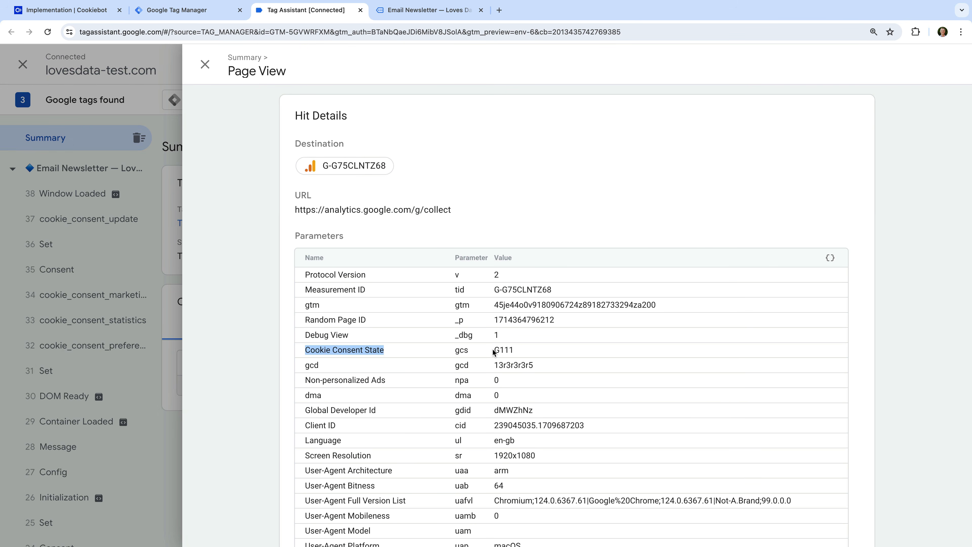
drag(493, 353, 513, 353)
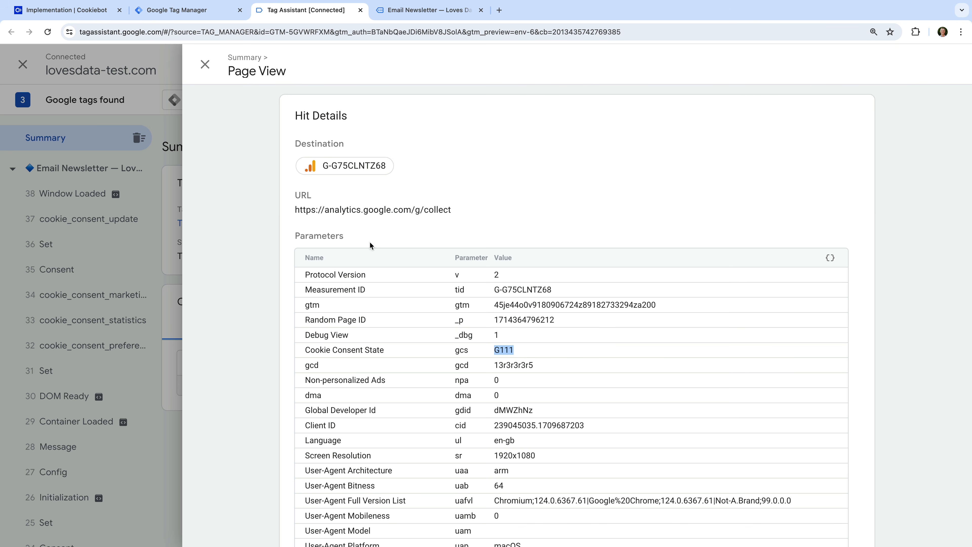
click(205, 64)
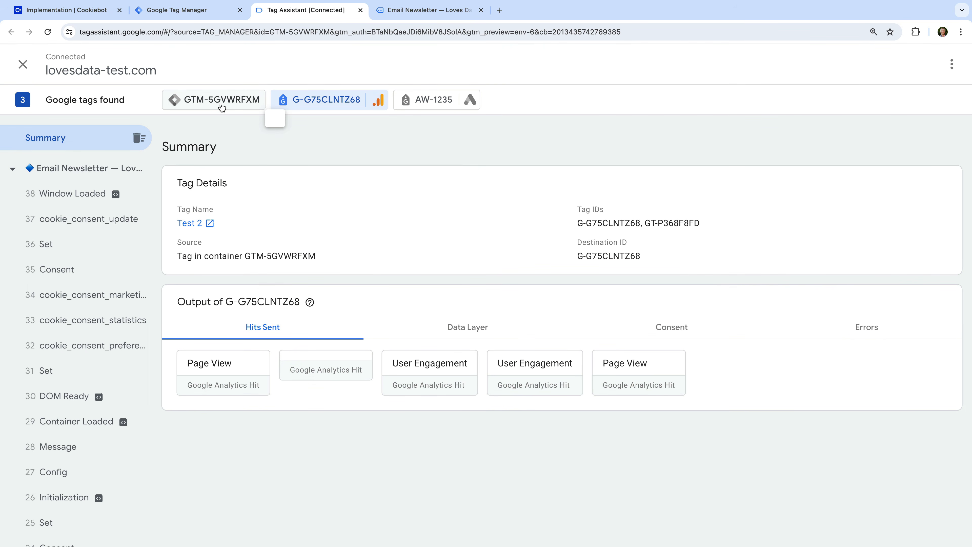
click(221, 107)
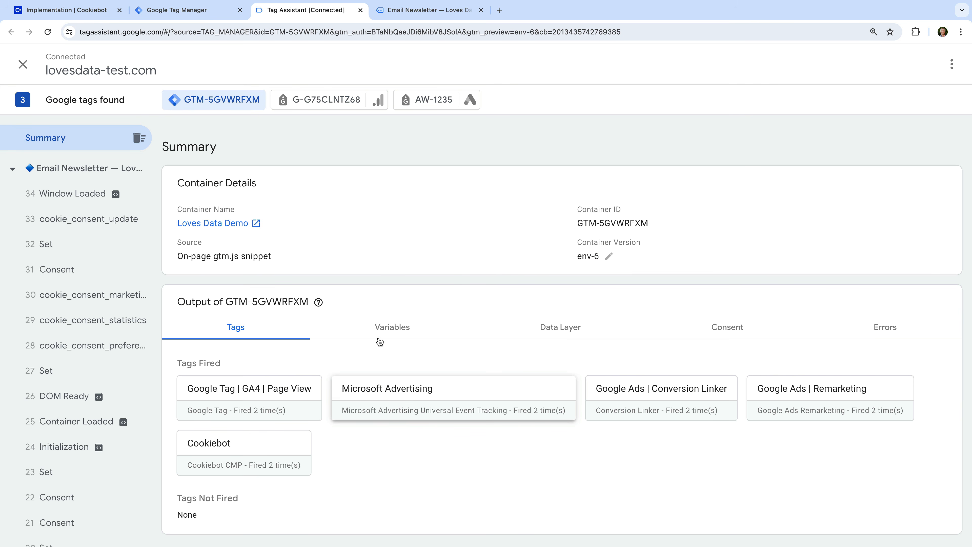
Switch to Google Tag Manager, submit the workspace changes with version name "Added Cookiebot" and publish them to the Live environment
click(180, 10)
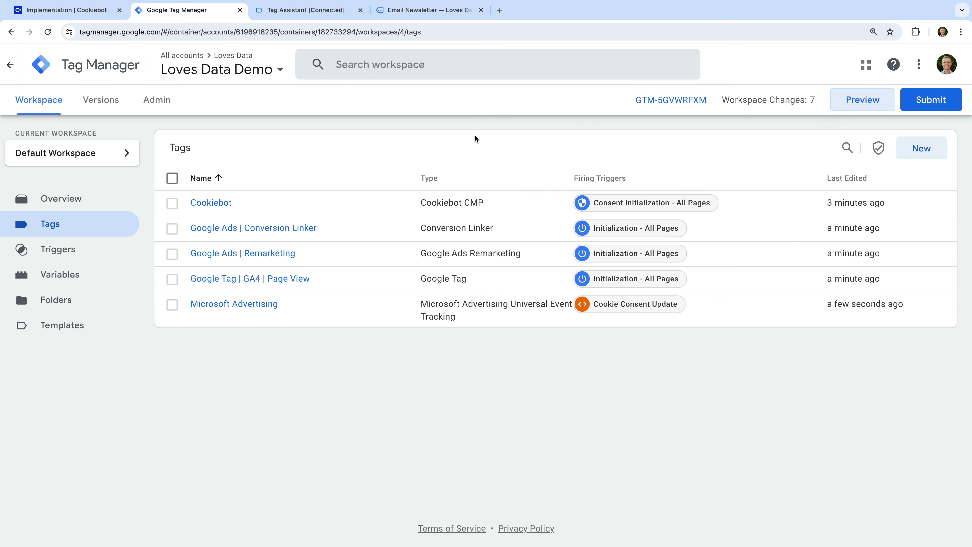
click(948, 99)
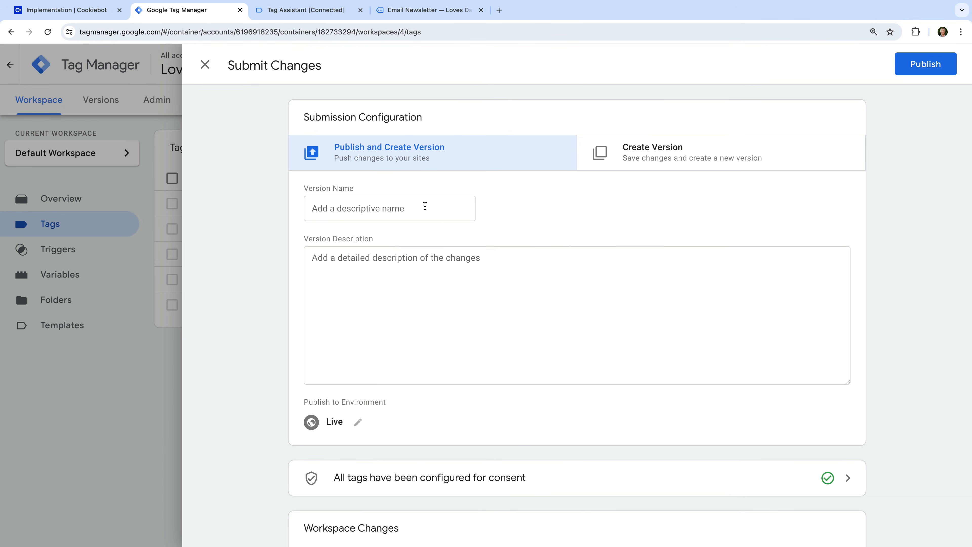
click(425, 206)
text(Add)
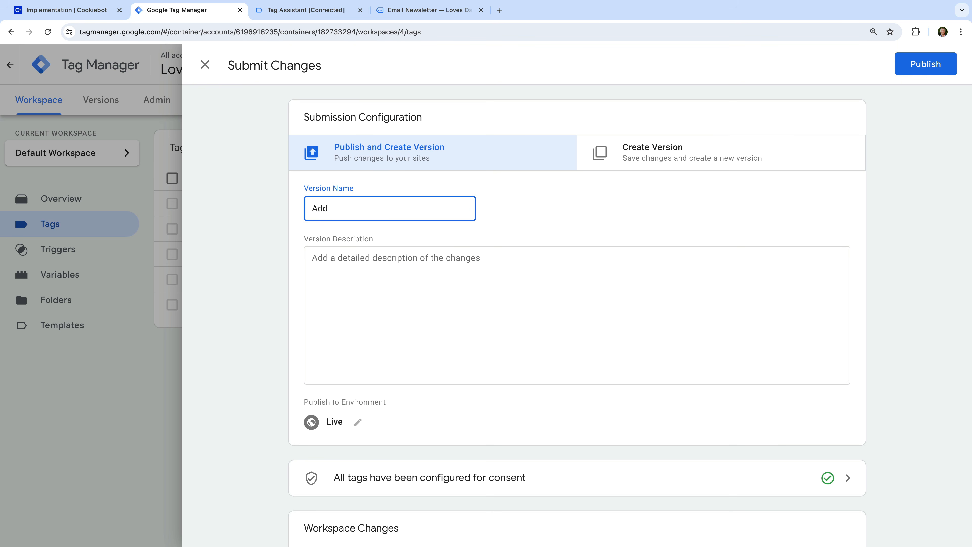
text(ed Cookiebot)
click(515, 217)
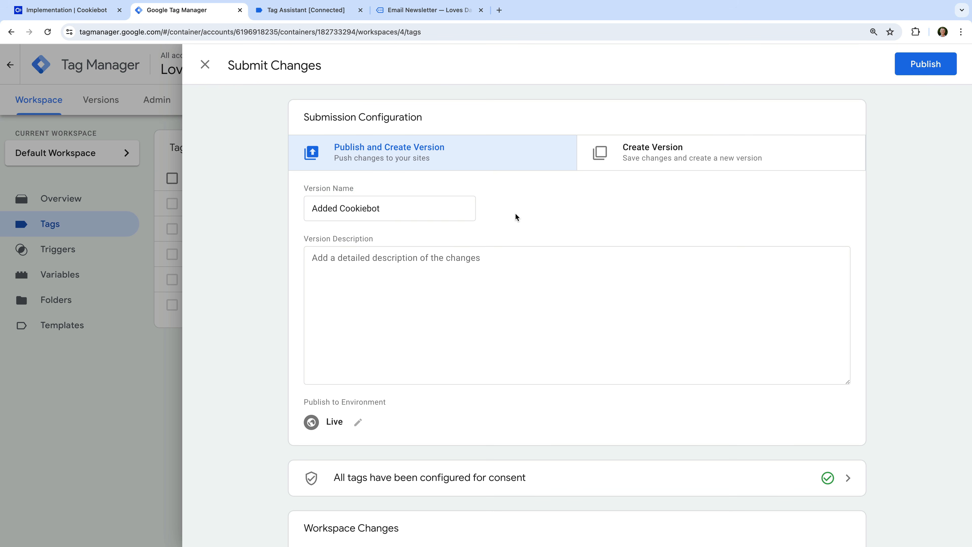
click(913, 65)
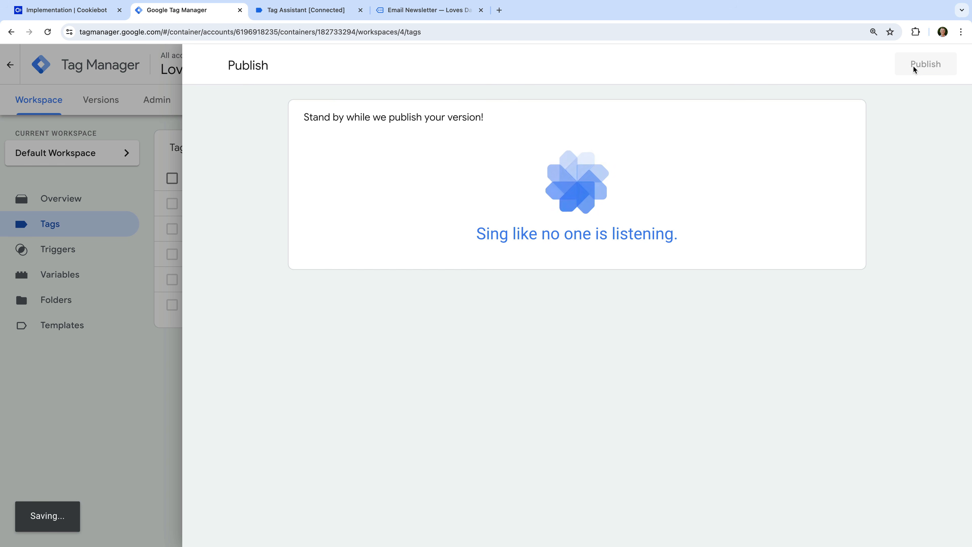